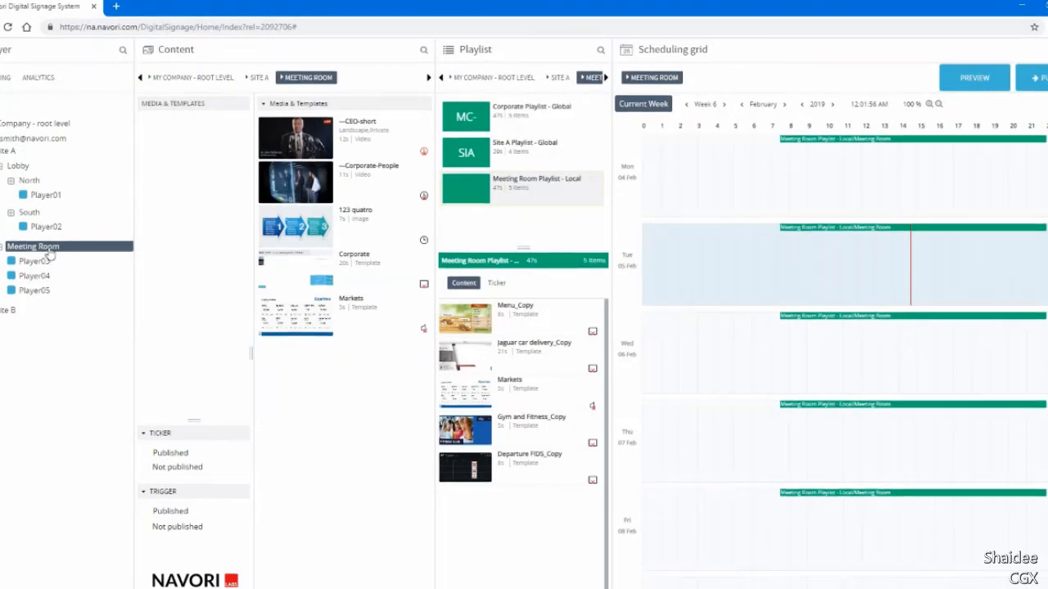
Review the content and playlists of the North group, Site A, the company root level and the Meeting Room group.
left_click(32, 181)
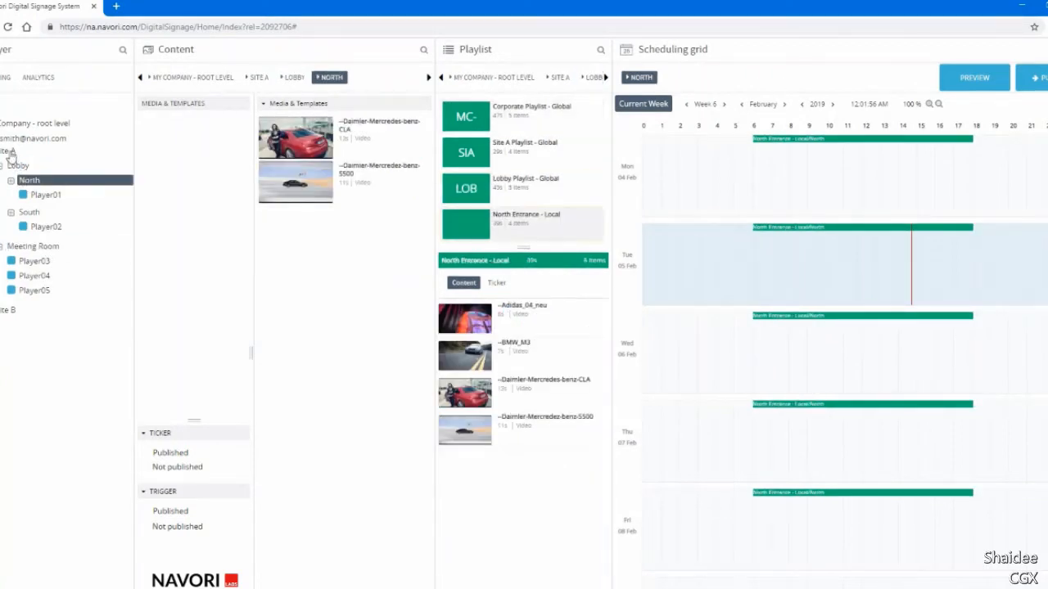
left_click(10, 152)
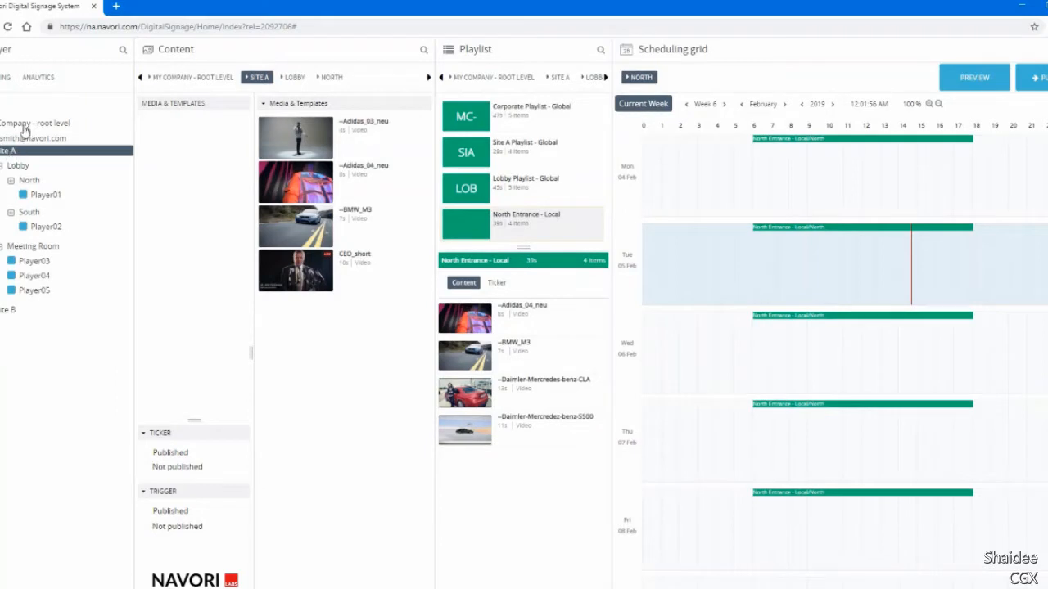
left_click(25, 125)
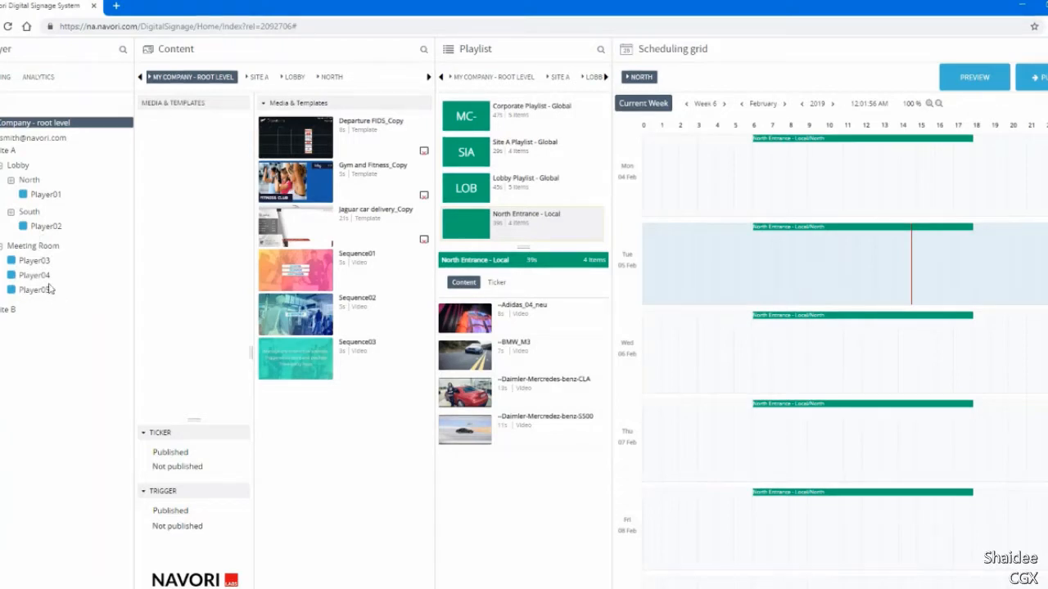
left_click(40, 246)
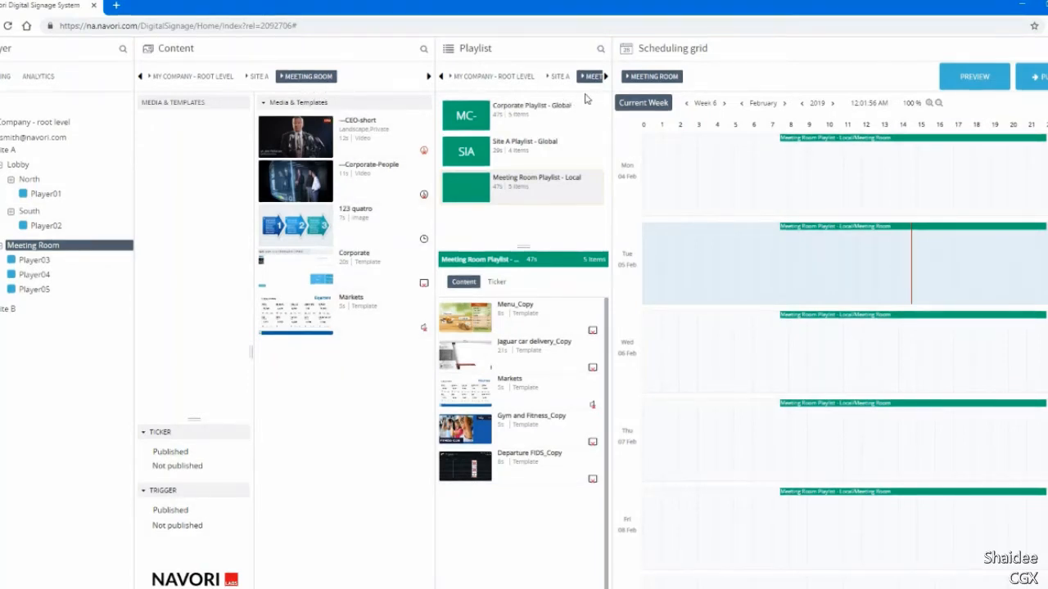
left_click(605, 77)
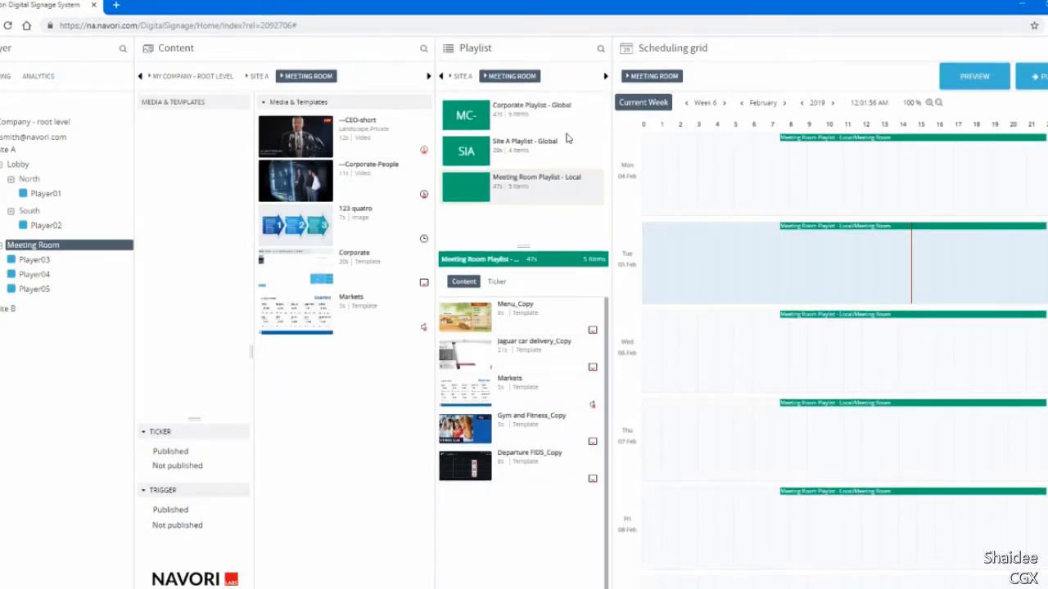
Add the Sequence01 video from the company root level content to the end of the Meeting Room playlist.
left_click(12, 152)
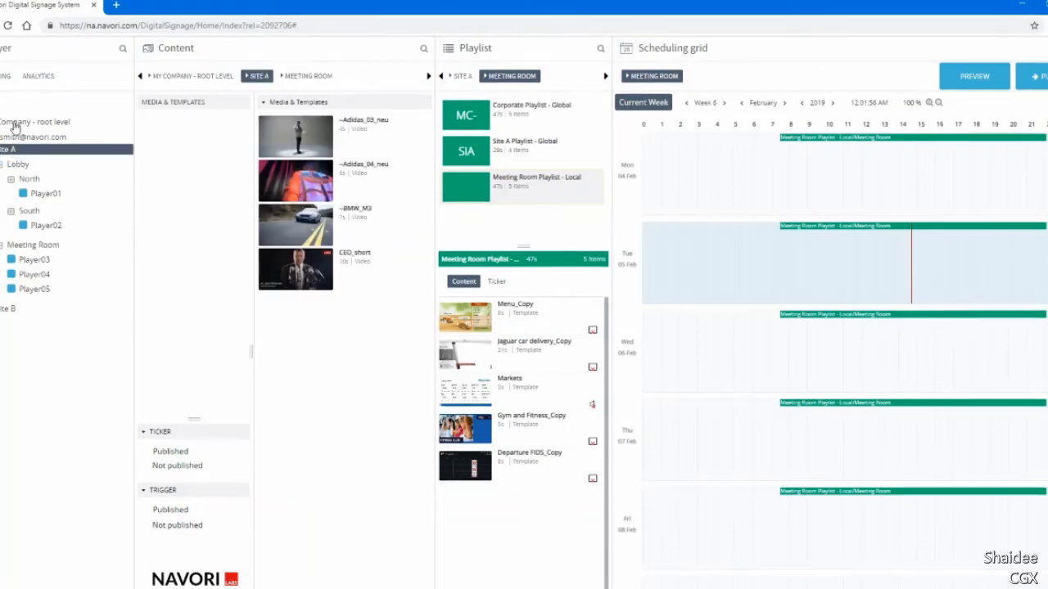
left_click(11, 122)
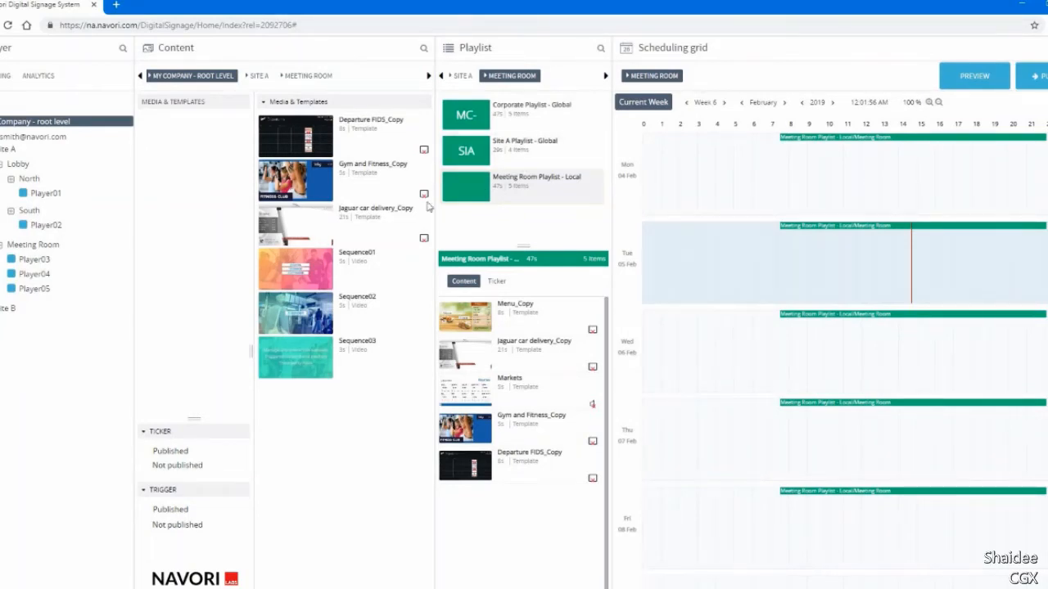
left_click_drag(295, 268, 484, 526)
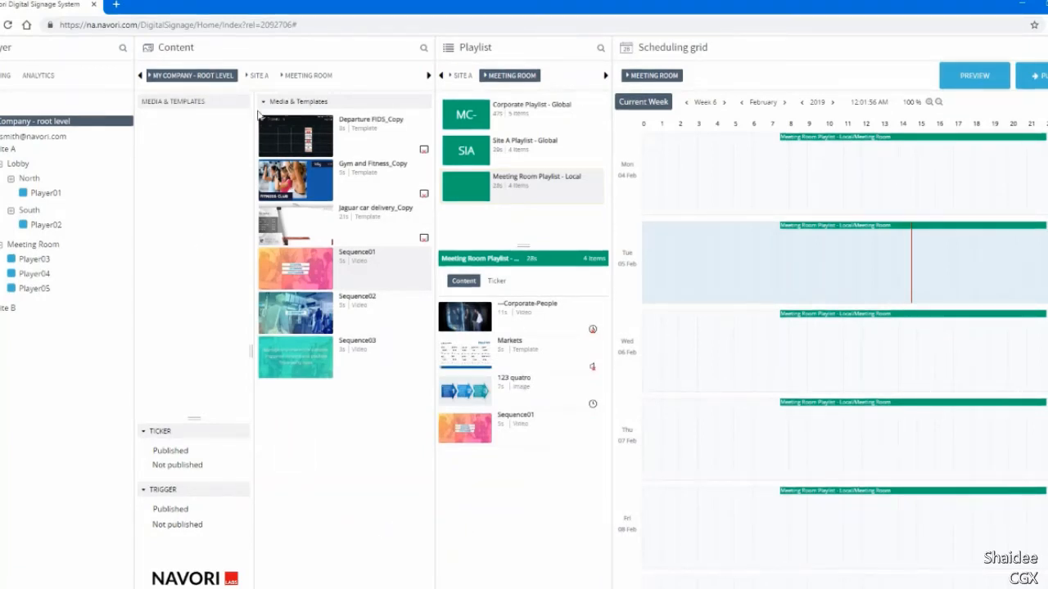
Create a folder named My Project under the Meeting Room group's Media & Templates.
left_click(257, 75)
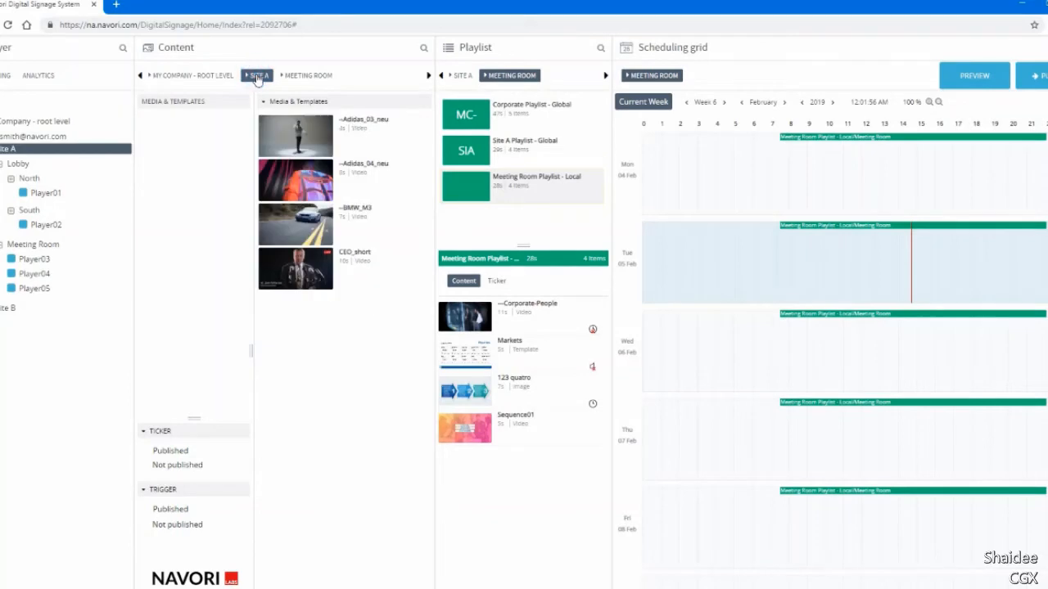
left_click(312, 75)
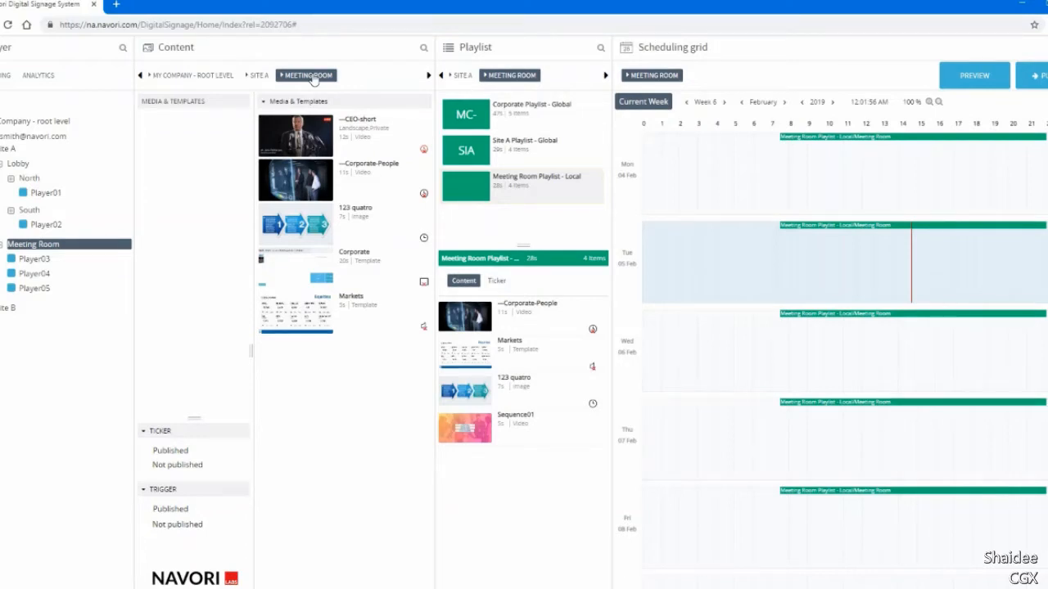
right_click(186, 105)
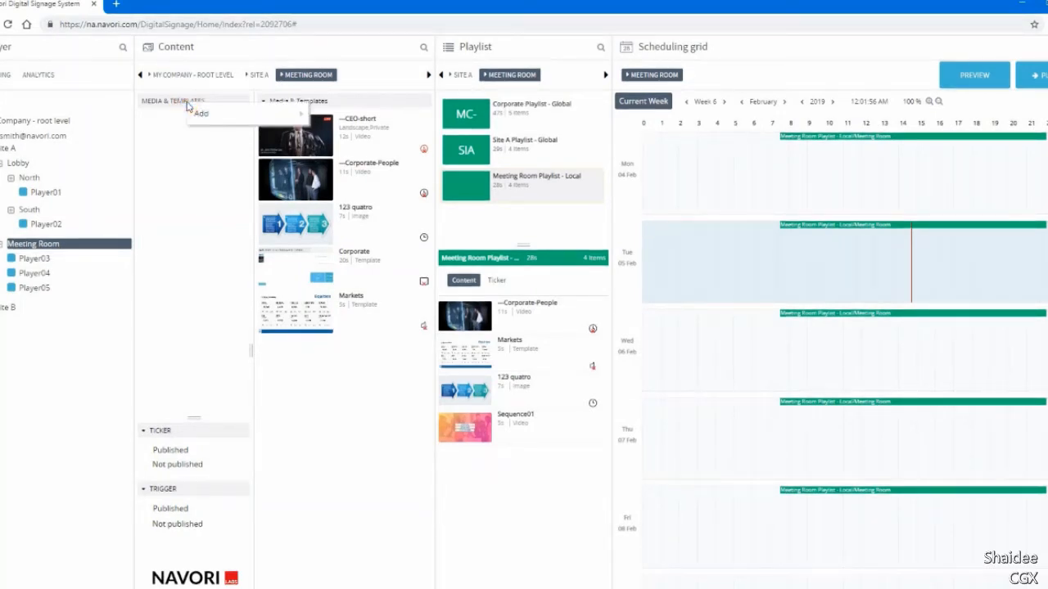
mouse_move(195, 112)
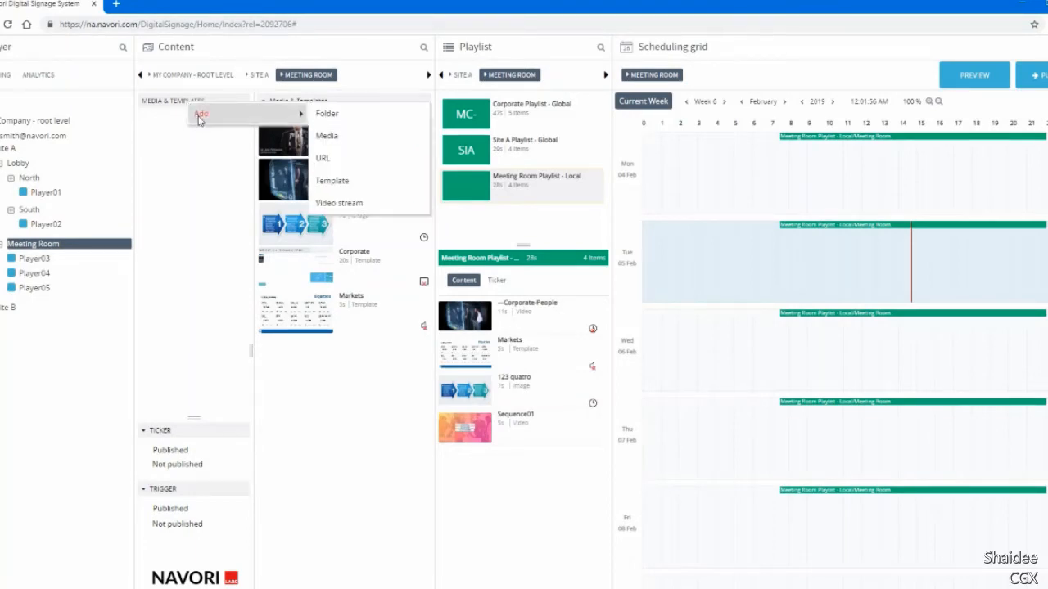
left_click(326, 114)
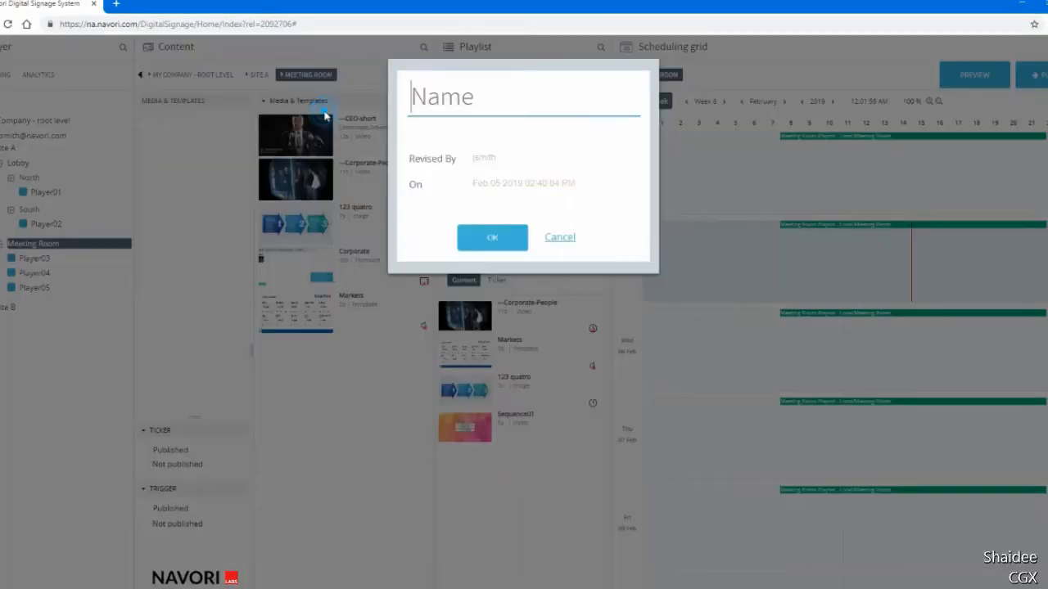
type("Mu")
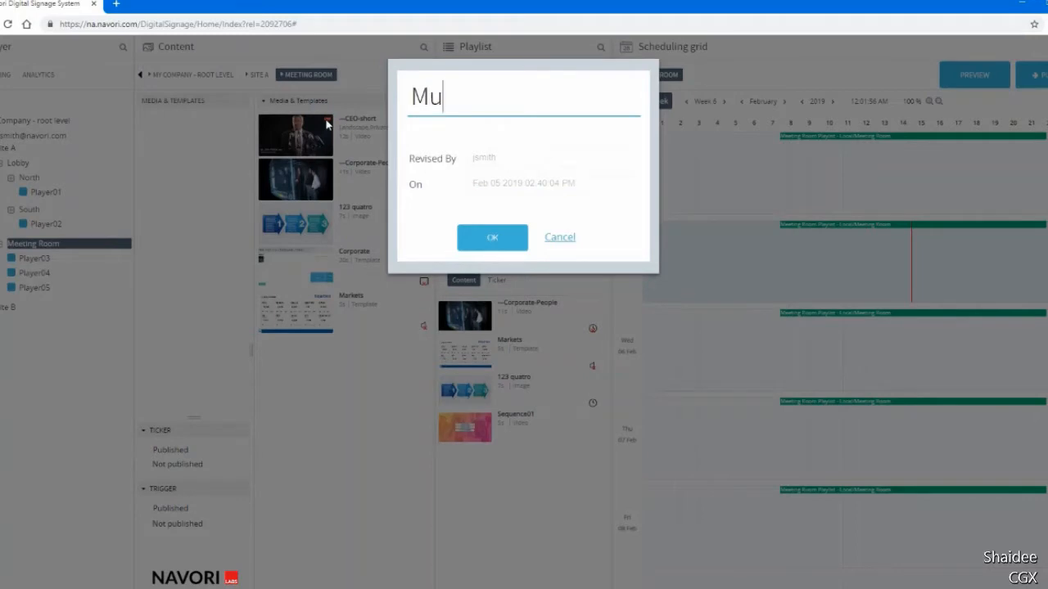
key("BackSpace")
type("y Project")
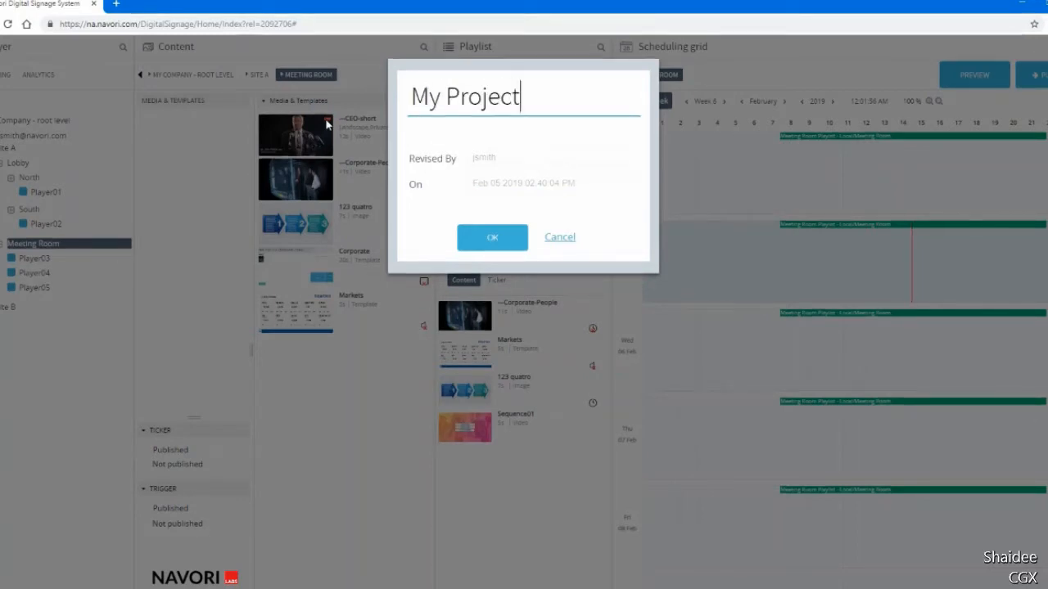
left_click(472, 240)
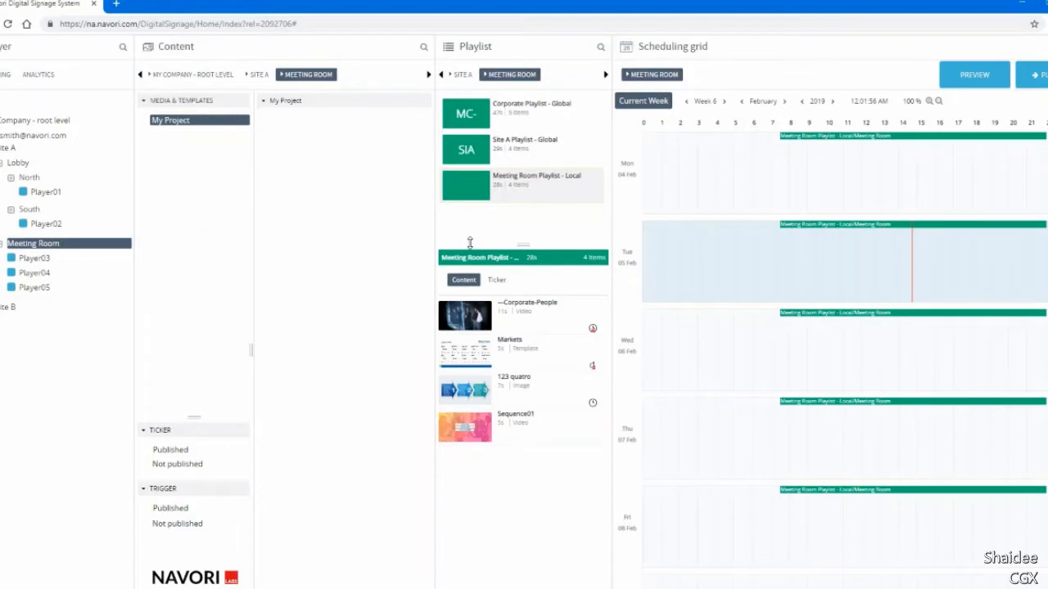
Move the CEO-short video into the My Project folder and paste a copy of the Corporate-People video there.
left_click(212, 107)
left_click_drag(307, 136, 198, 124)
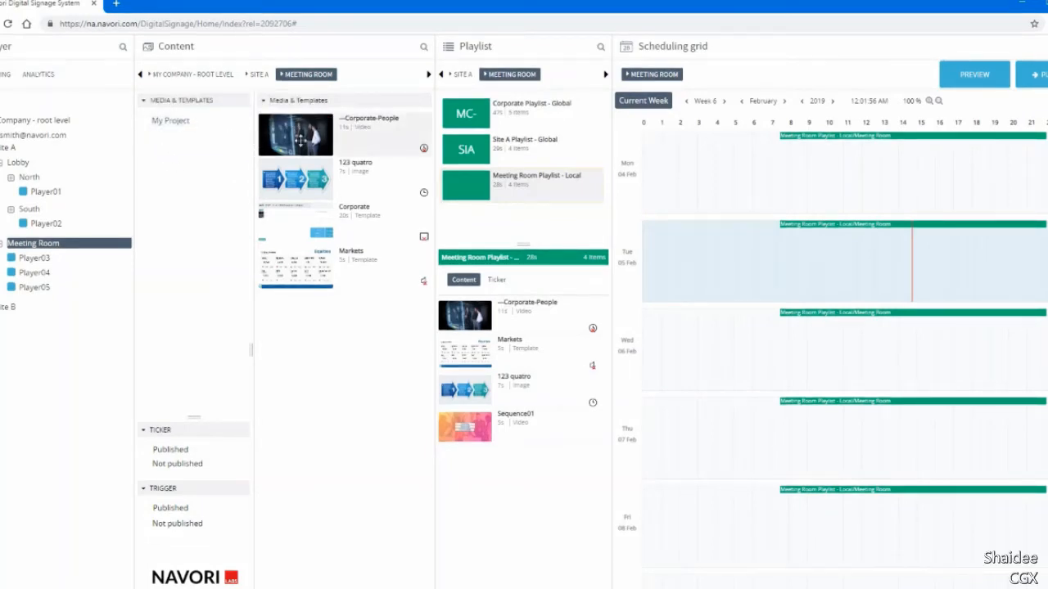
right_click(300, 141)
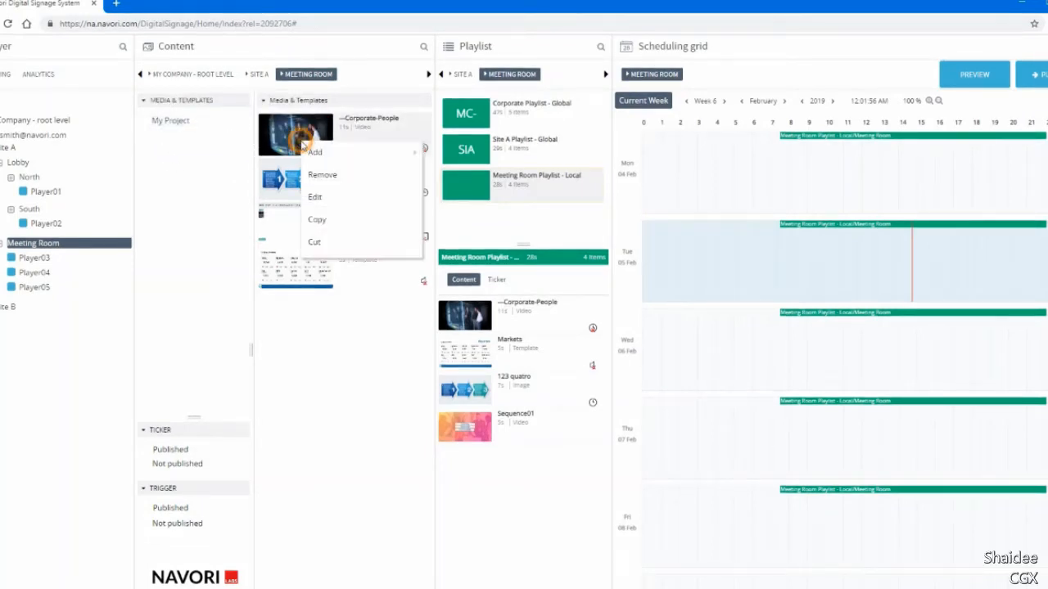
left_click(321, 220)
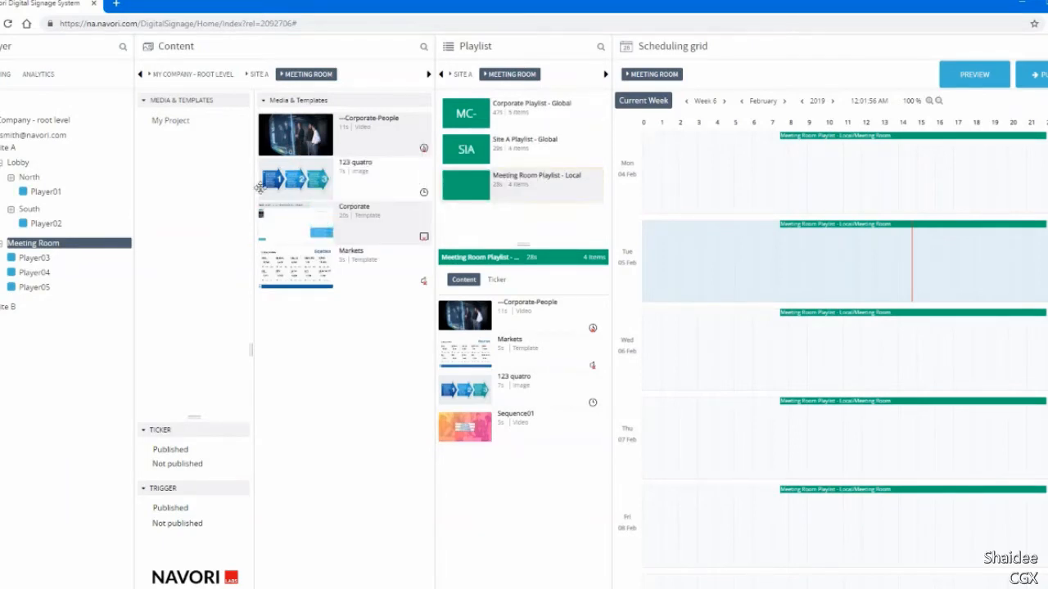
left_click(188, 123)
right_click(291, 189)
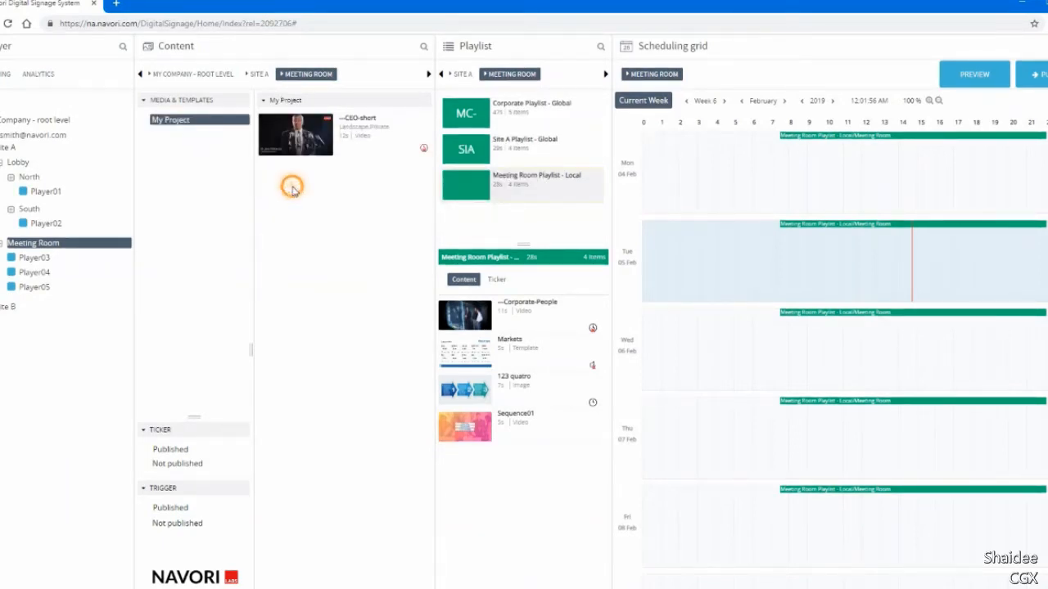
left_click(308, 221)
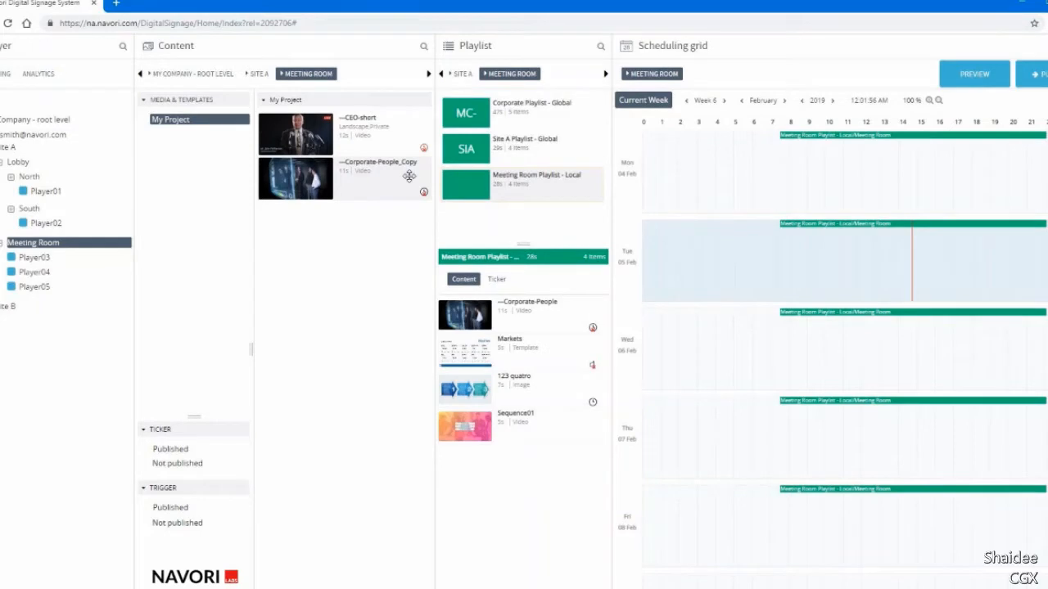
Cut the 123 quatro image from the Meeting Room's Media & Templates and paste it into the My Project folder.
left_click(196, 102)
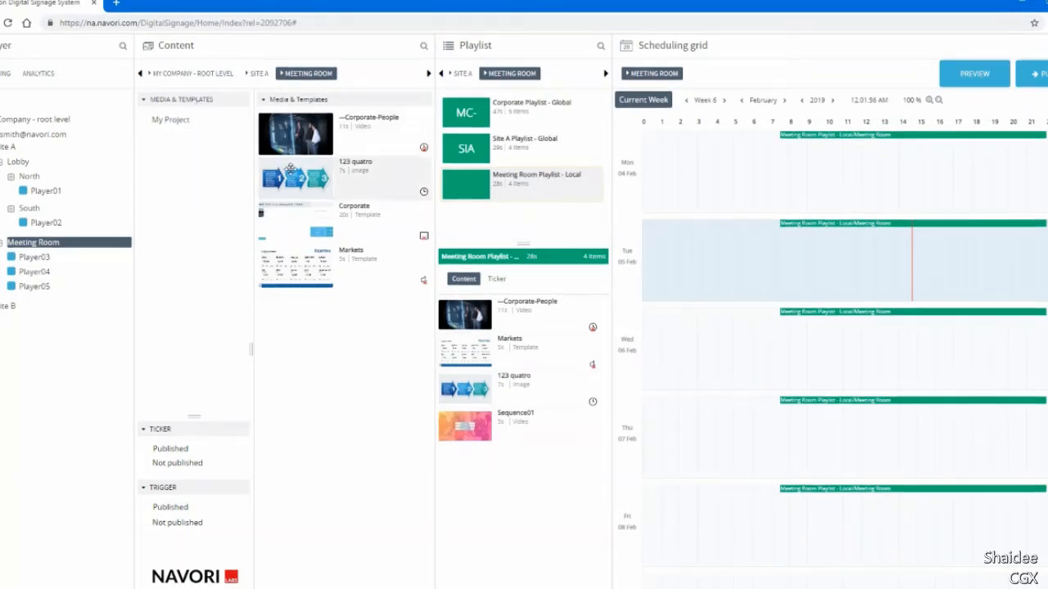
right_click(294, 174)
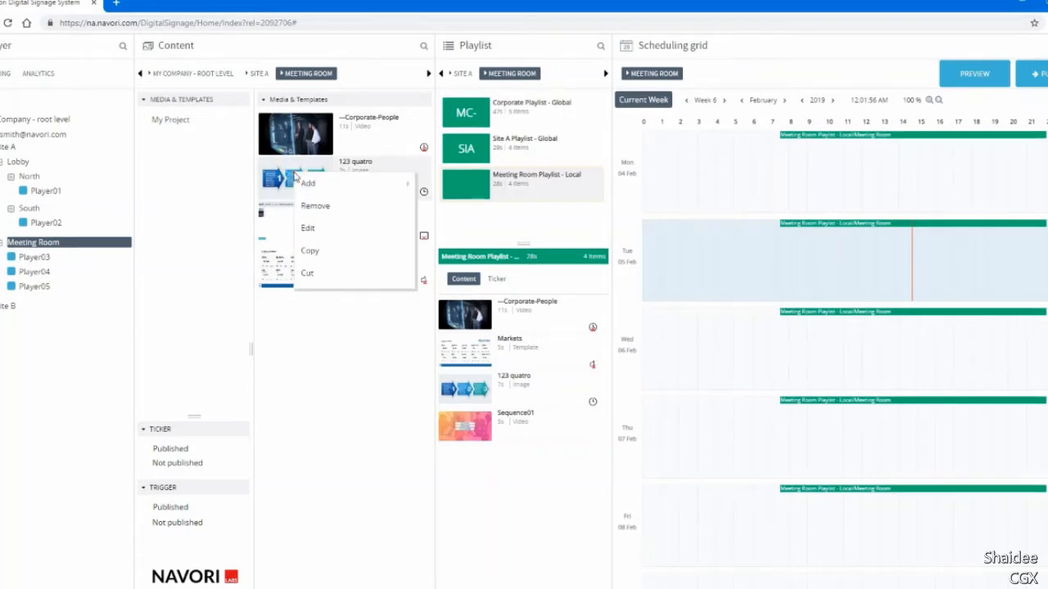
left_click(315, 272)
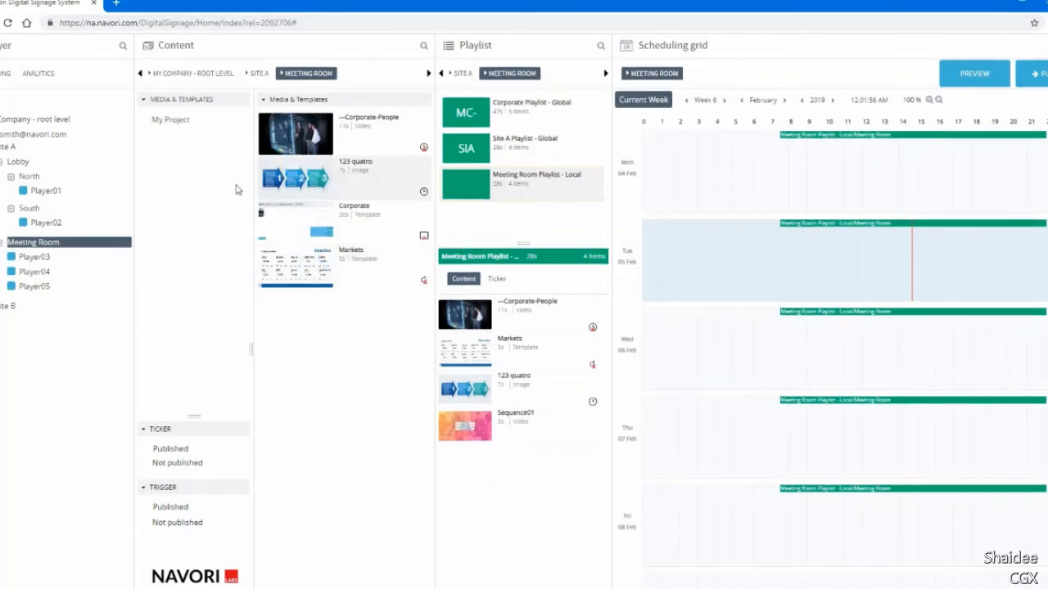
left_click(184, 120)
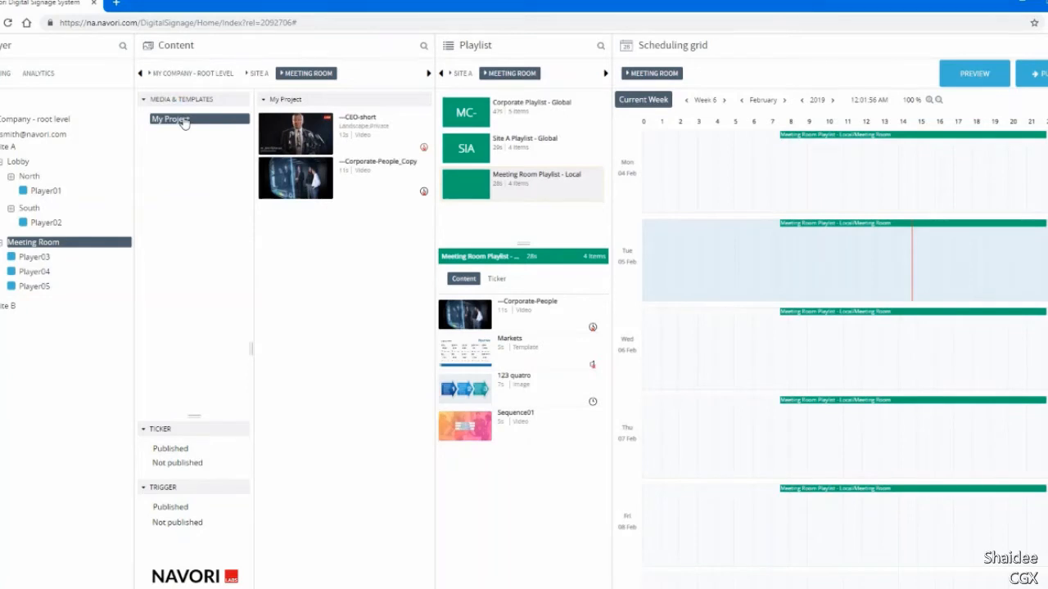
right_click(325, 237)
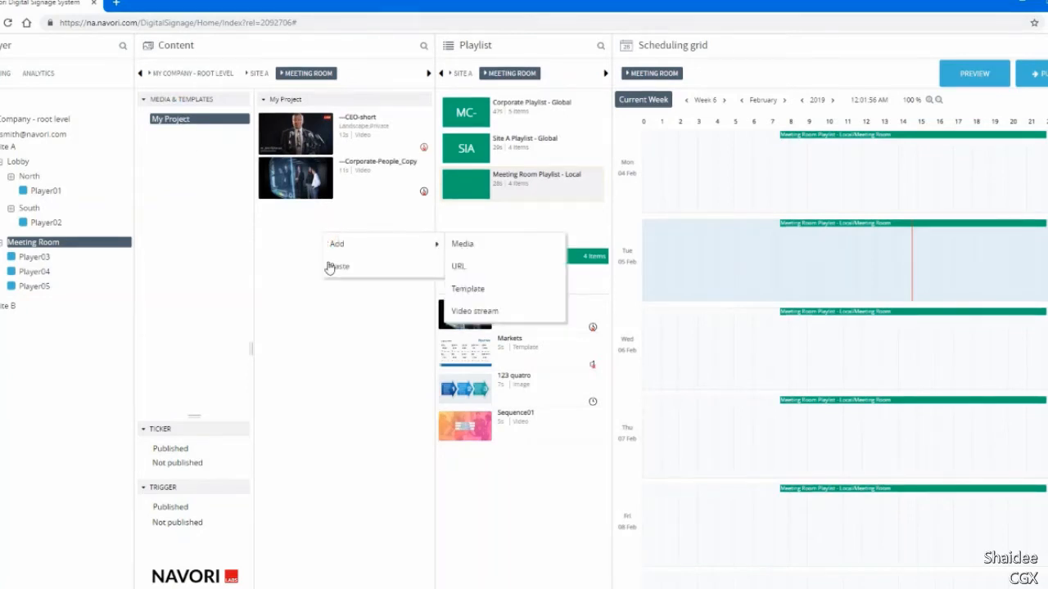
left_click(330, 267)
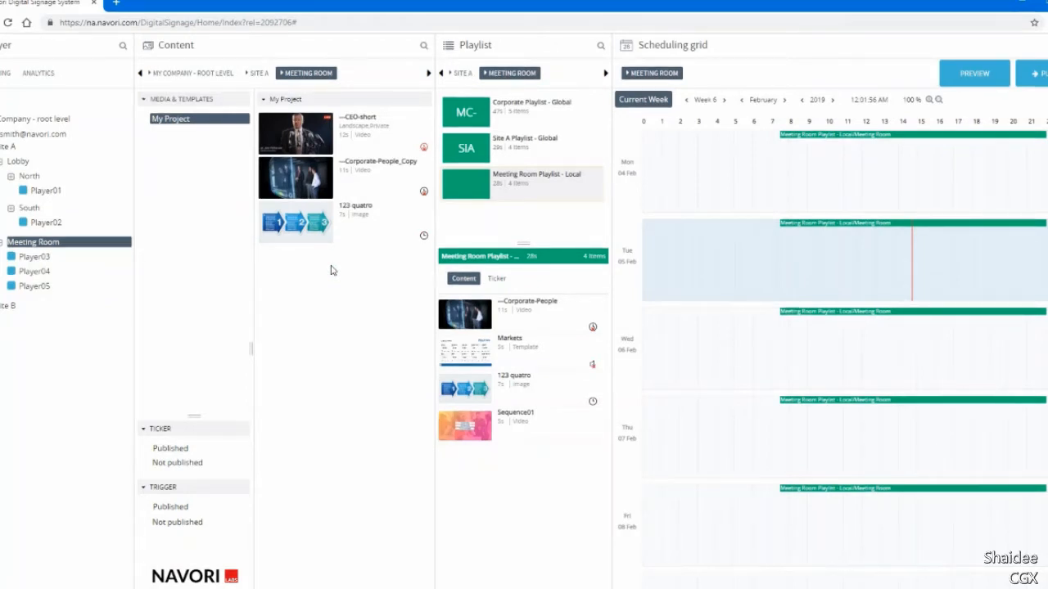
Cut the 123 quatro image from My Project and paste it into the company root level's content.
right_click(318, 227)
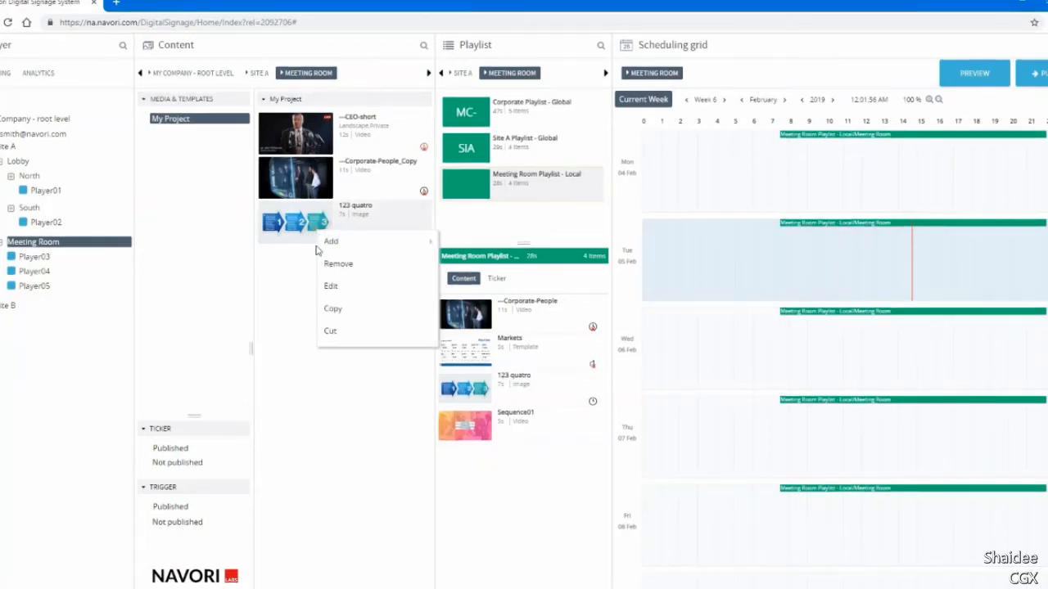
left_click(329, 334)
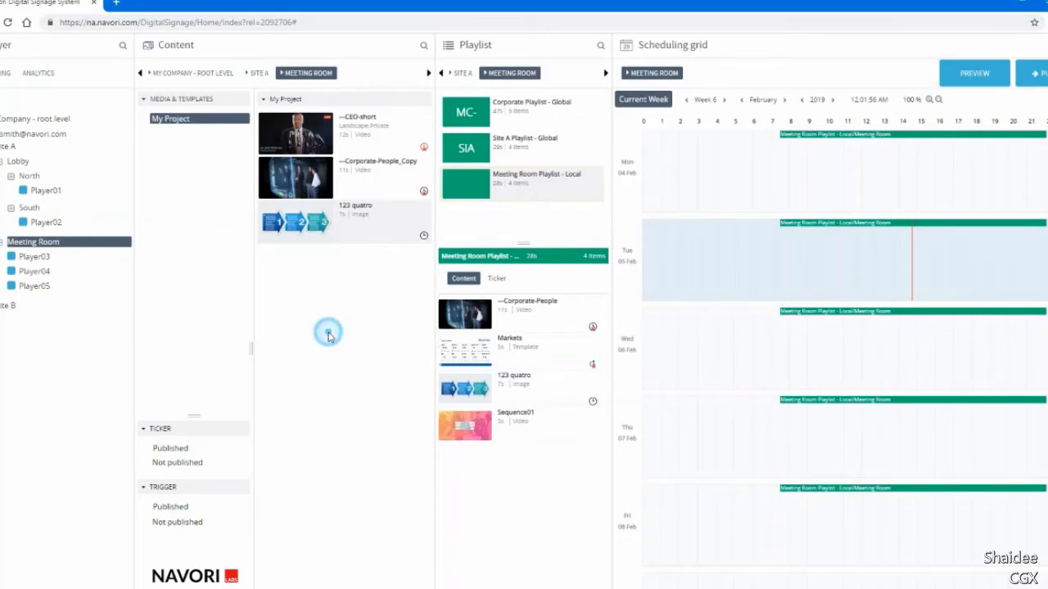
left_click(56, 122)
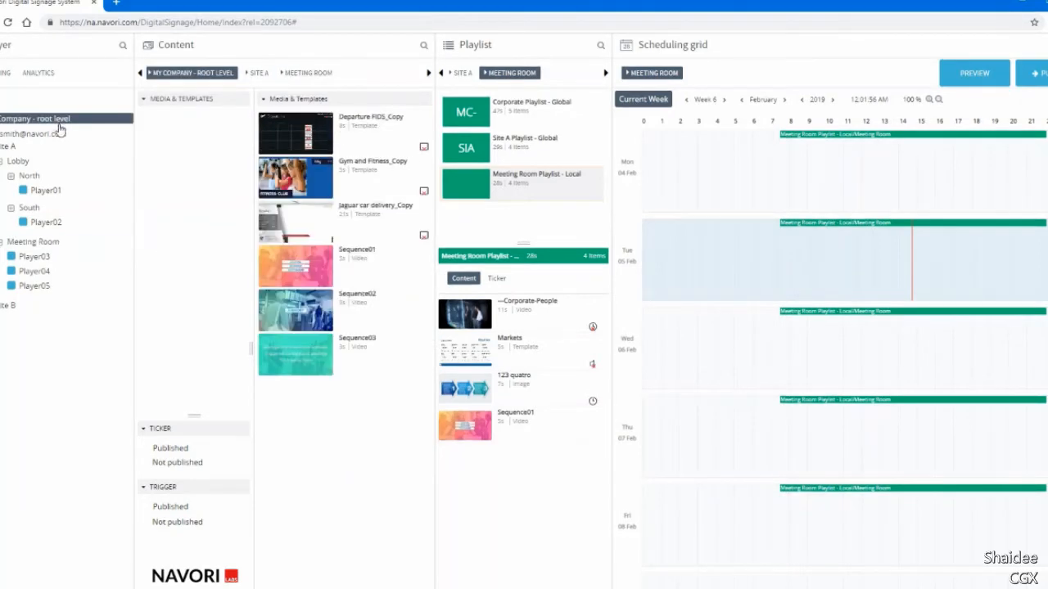
right_click(296, 412)
left_click(310, 443)
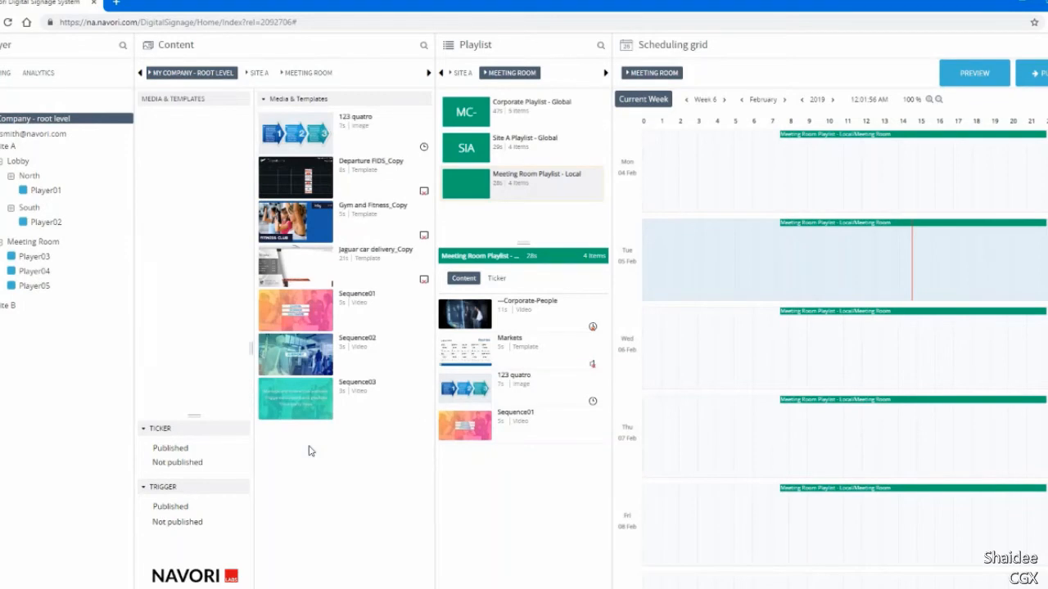
Remove the 123 quatro image from the company root level's content for good.
right_click(281, 135)
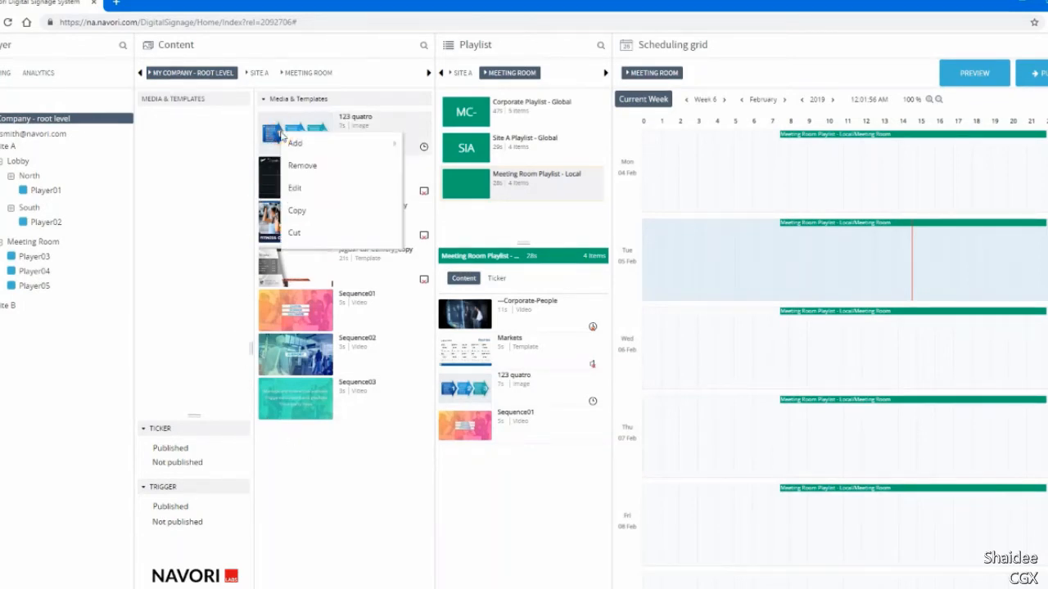
left_click(295, 166)
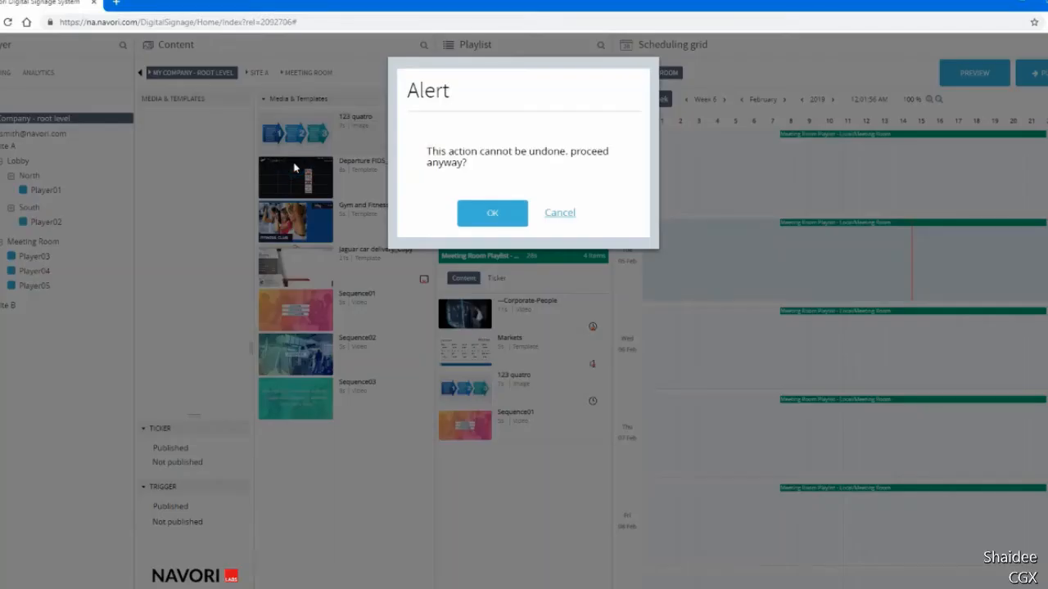
left_click(497, 214)
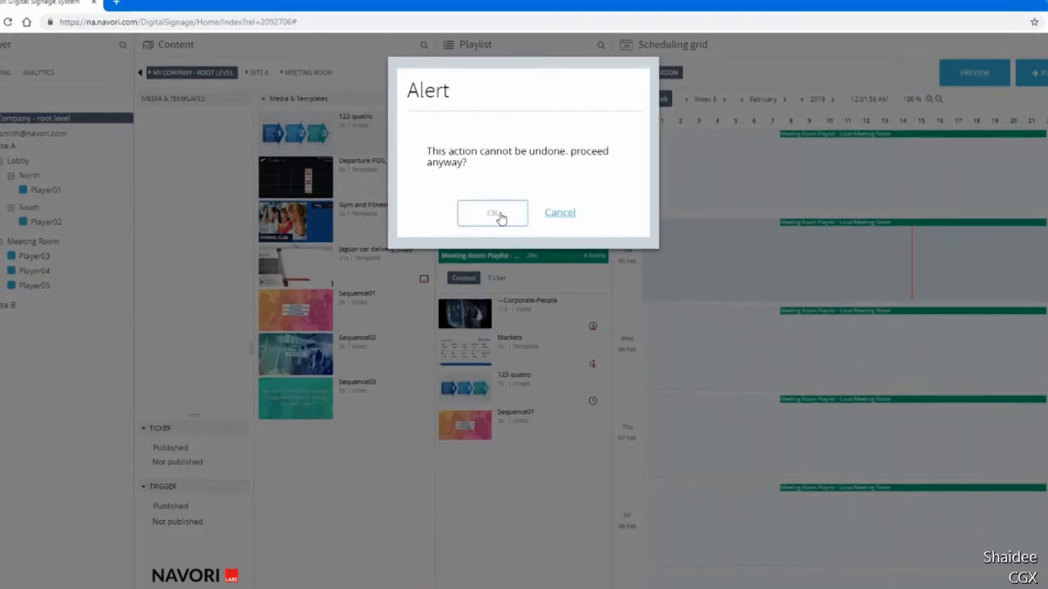
left_click(494, 214)
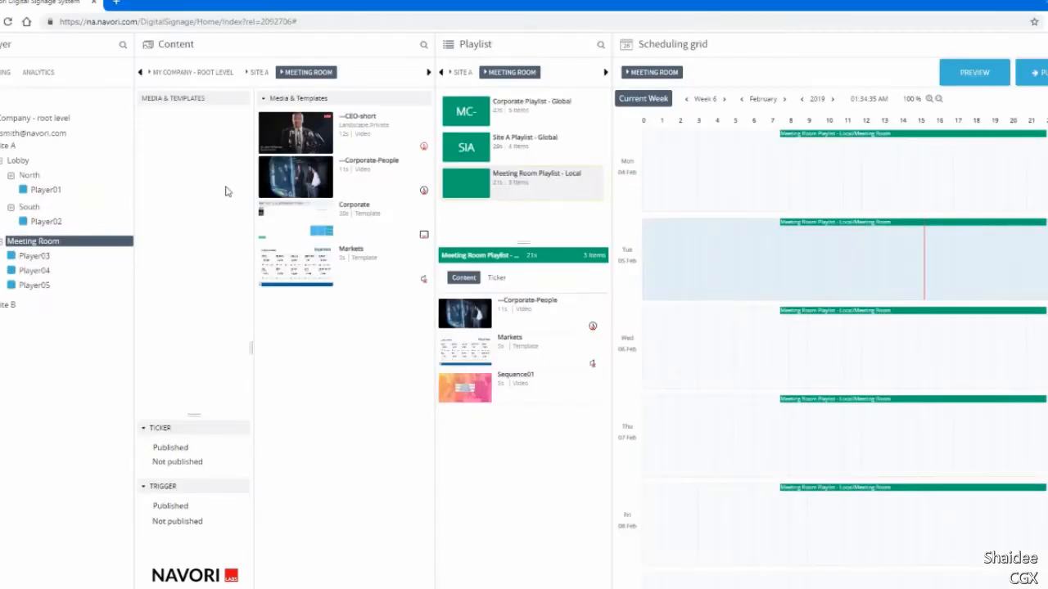
Add a folder named Images under the Meeting Room's Media & Templates.
right_click(209, 103)
mouse_move(268, 110)
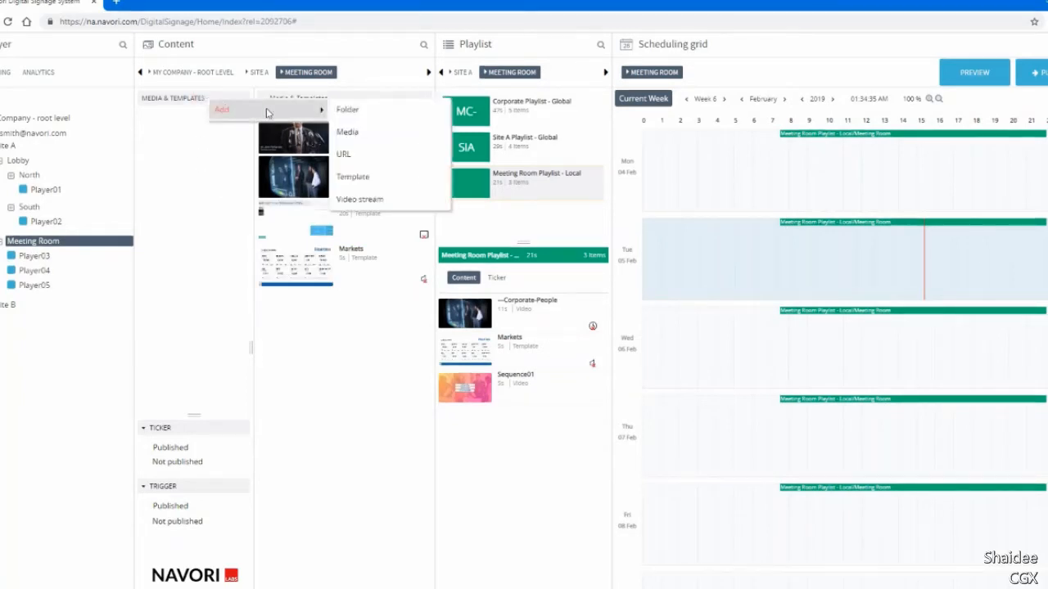
left_click(357, 109)
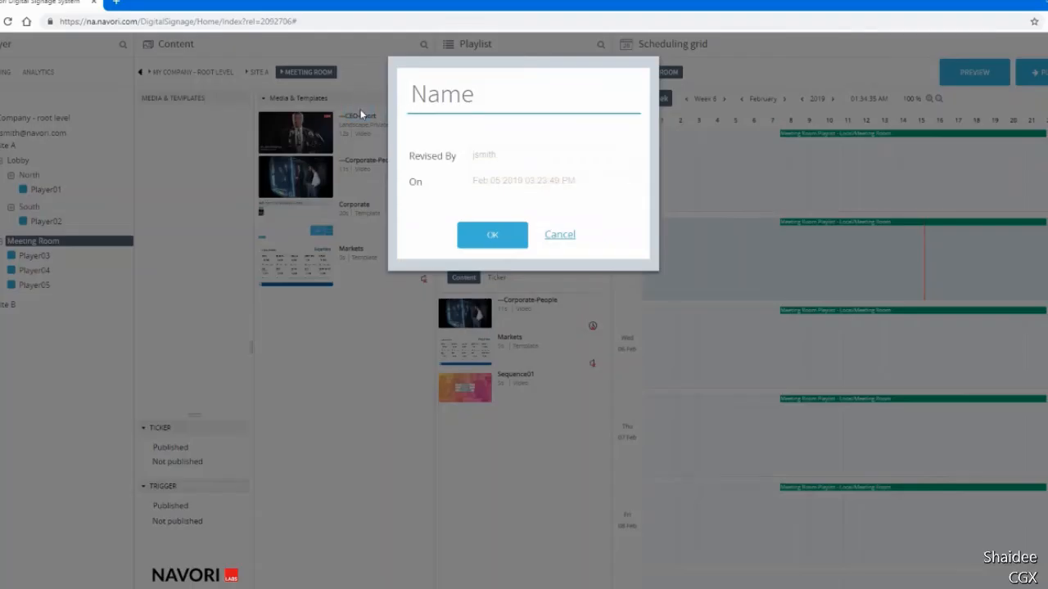
type("Images")
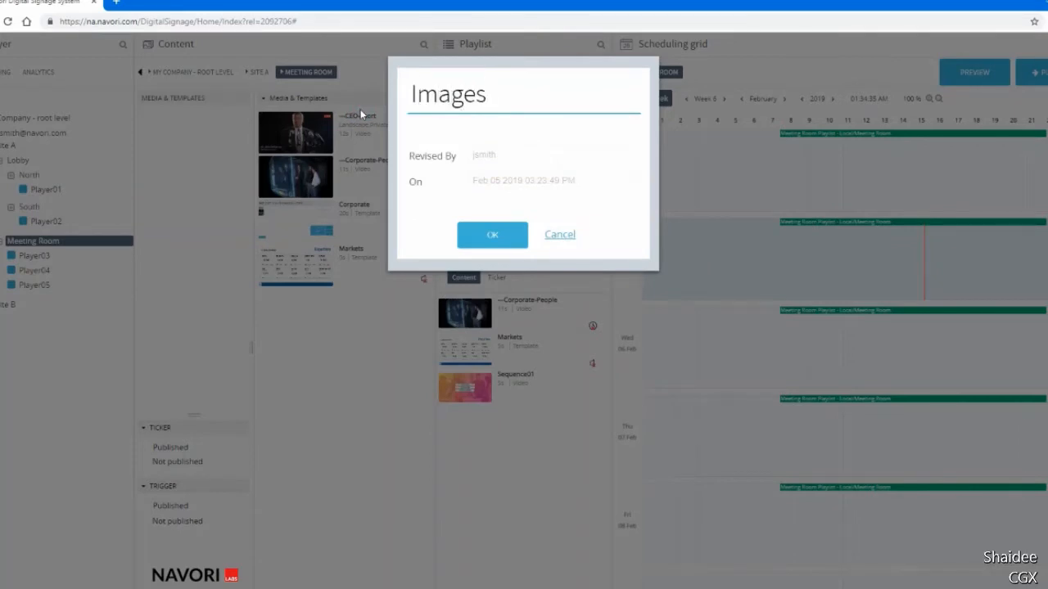
left_click(475, 238)
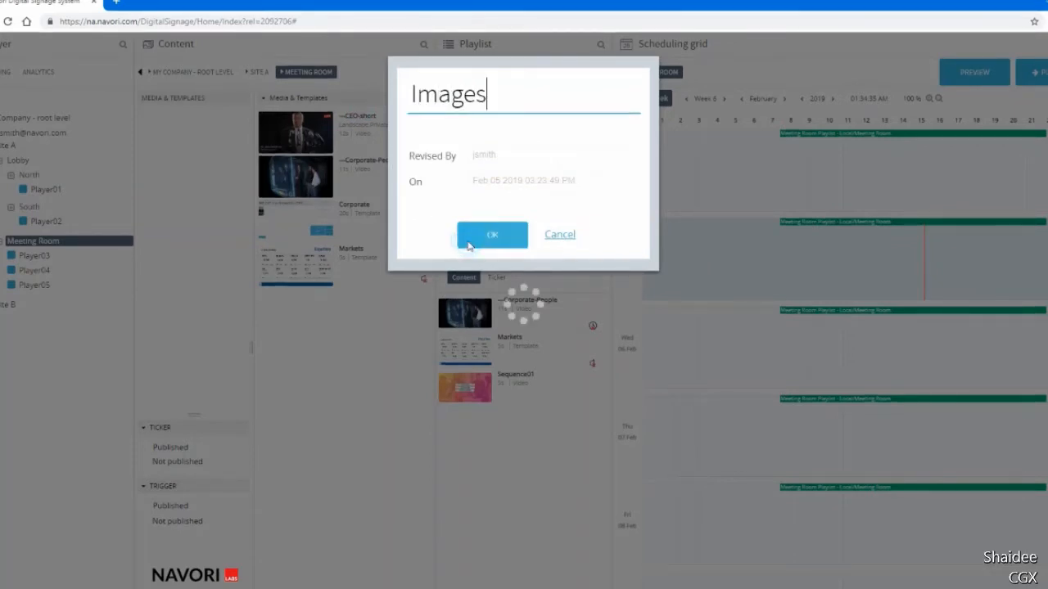
Add a second folder named Videos under the Meeting Room's Media & Templates.
right_click(184, 100)
mouse_move(203, 110)
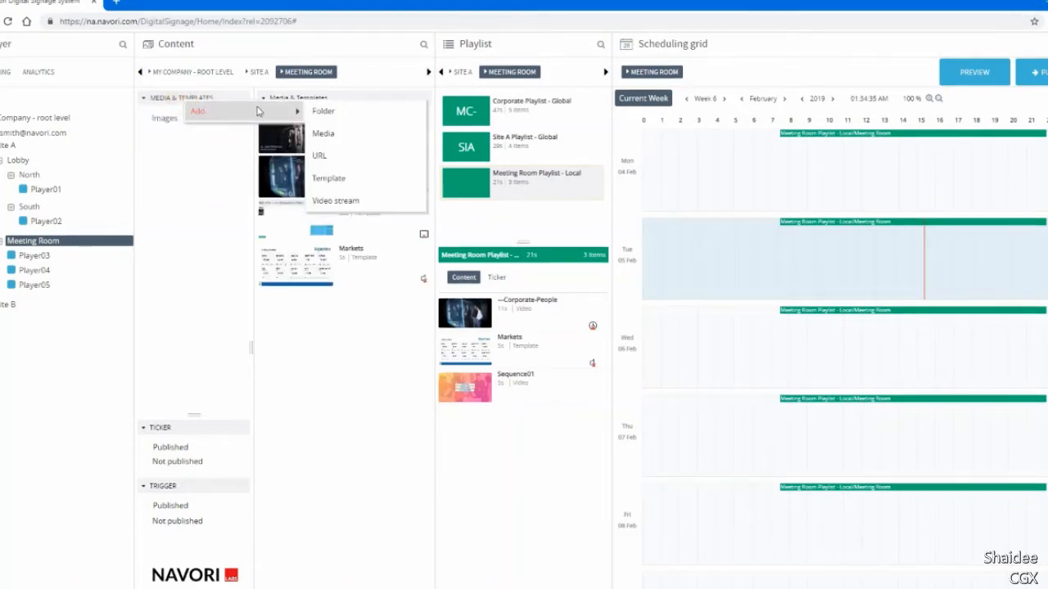
left_click(325, 115)
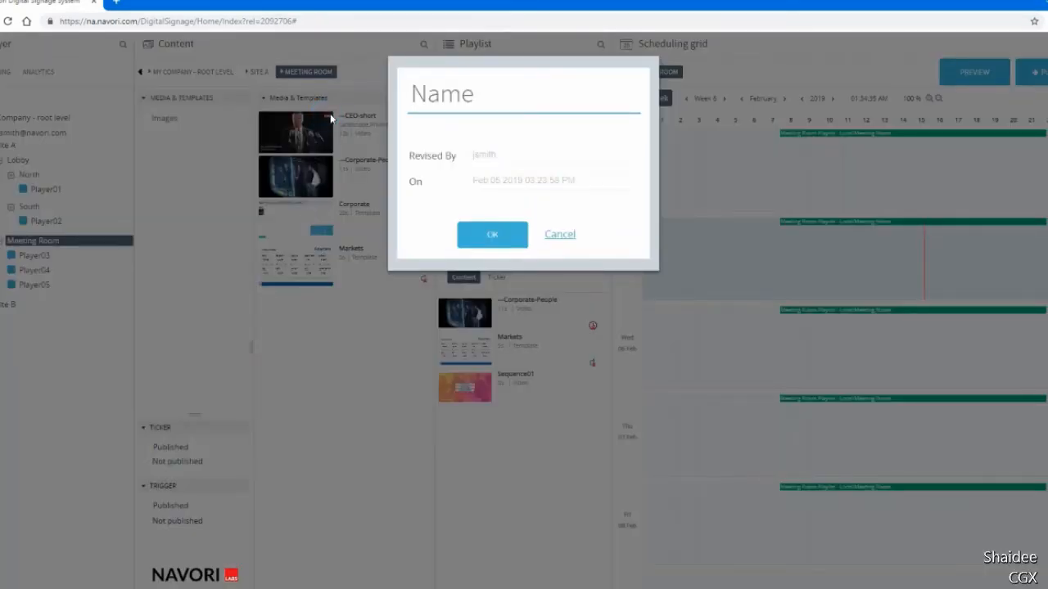
type("Videos")
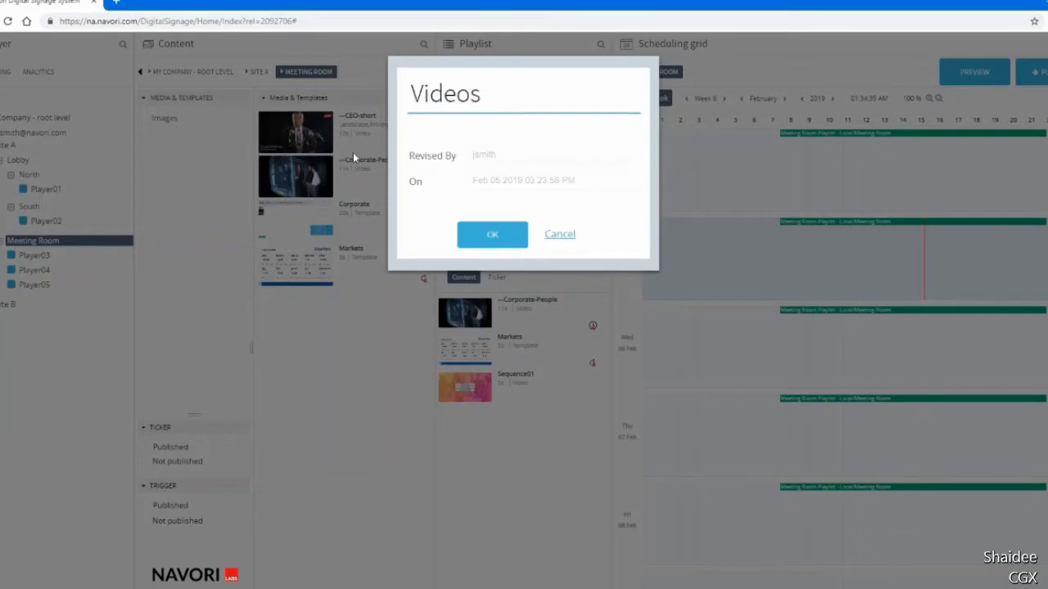
left_click(485, 237)
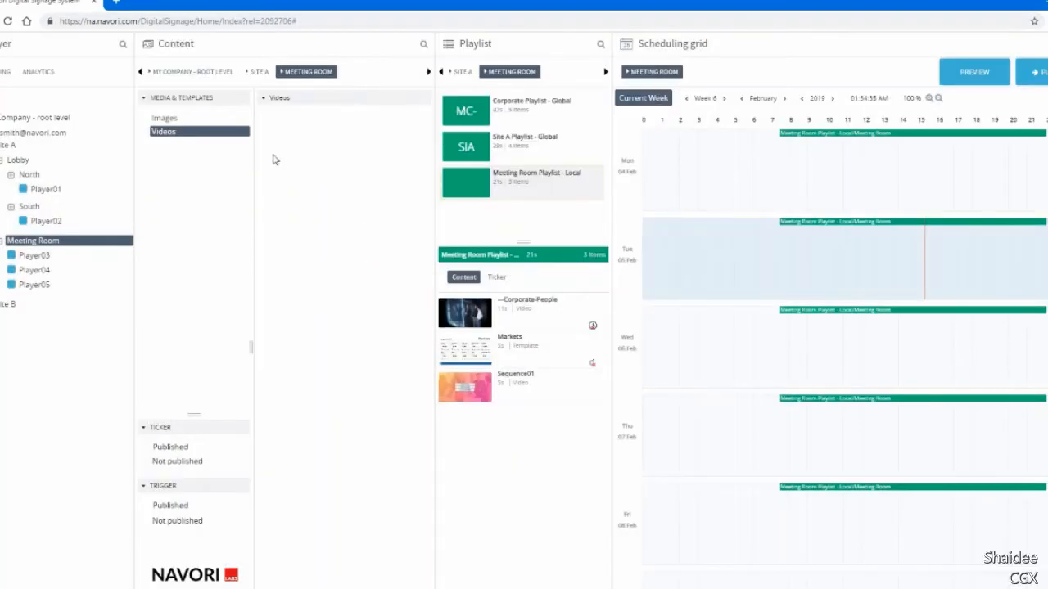
Create a Templates folder alongside the Images and Videos folders in the Meeting Room's Media & Templates.
left_click(211, 99)
right_click(215, 106)
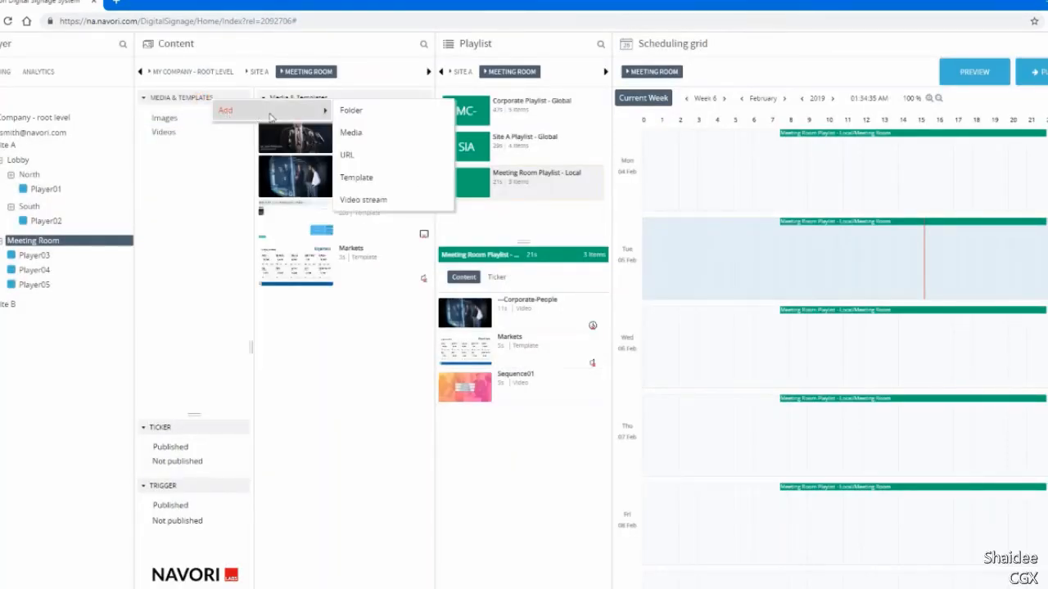
left_click(354, 120)
type("T")
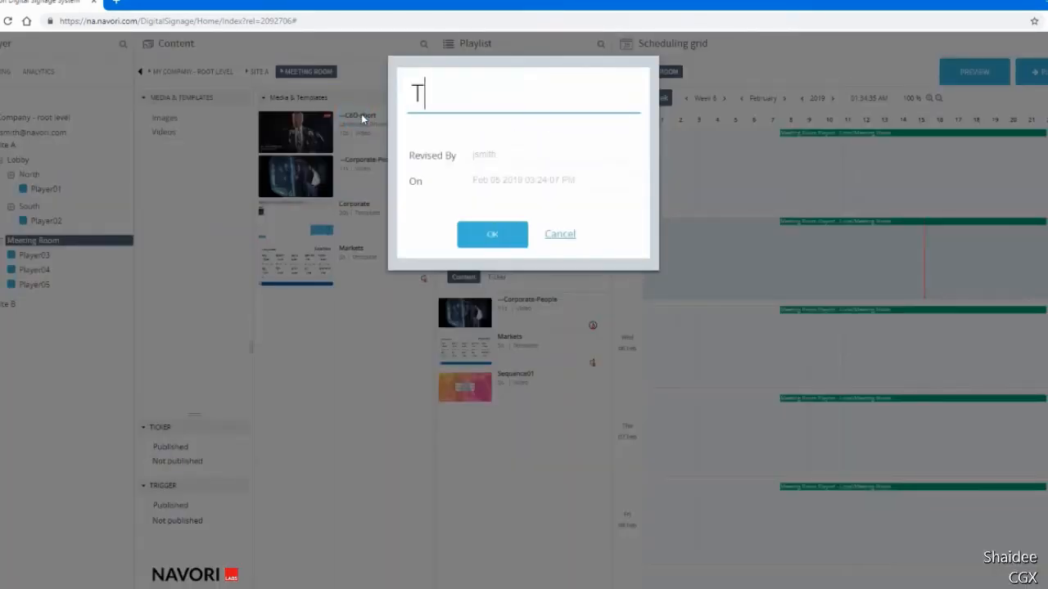
type("emplates")
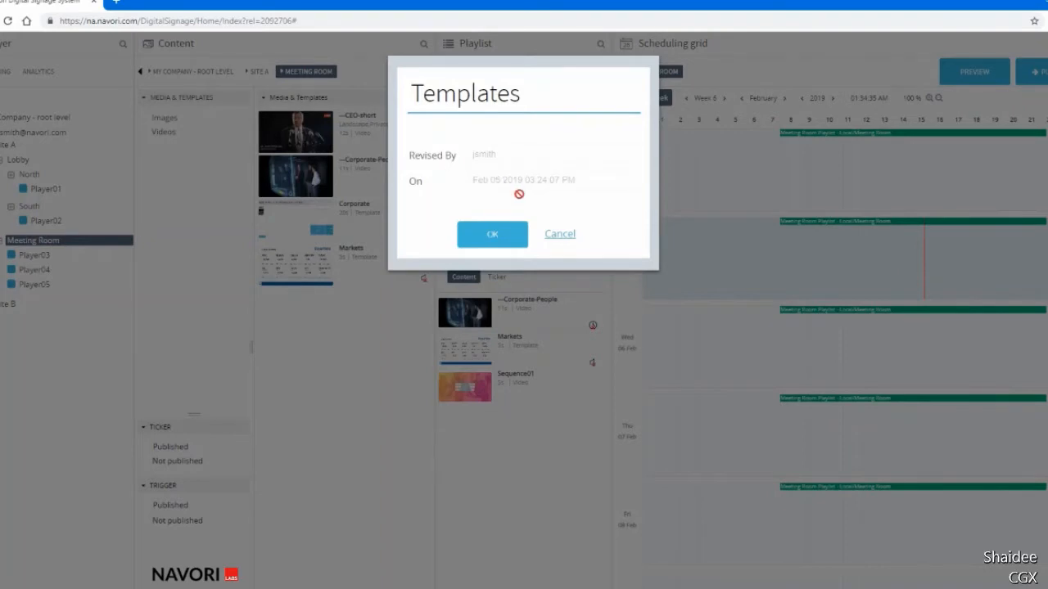
left_click(494, 237)
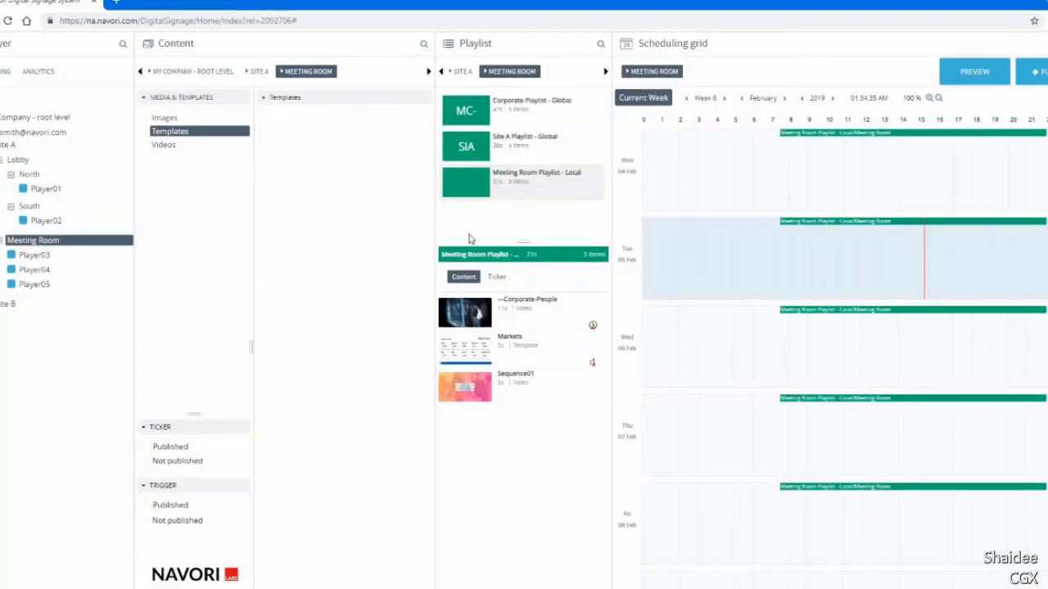
Upload the images --Airport_departure, --Daimler_E_Class_back_side and --Daimler_E_Class_front as media into the Meeting Room's Images folder.
left_click(227, 97)
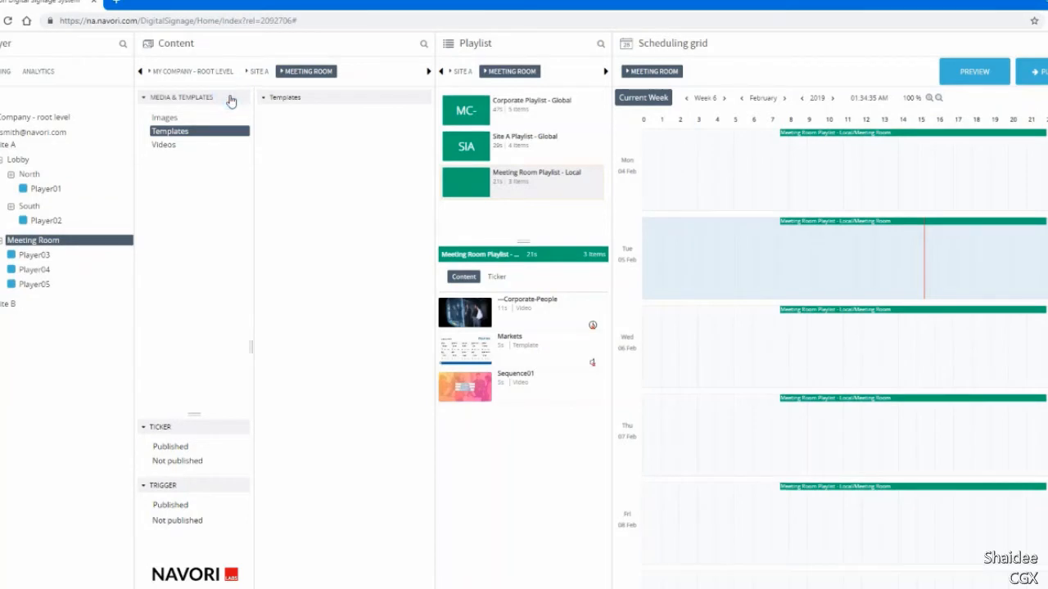
left_click(167, 120)
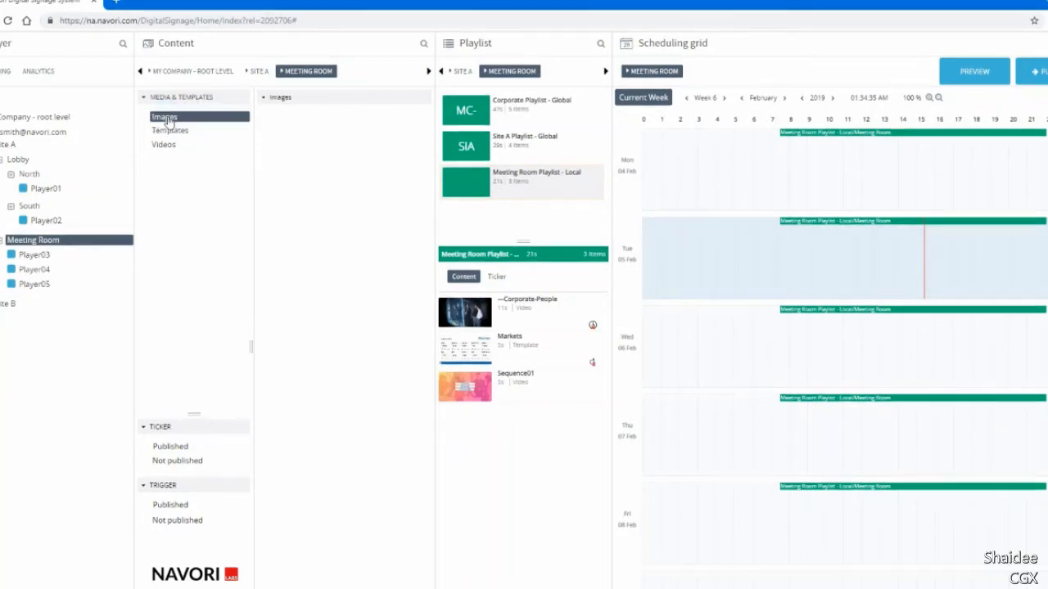
right_click(294, 134)
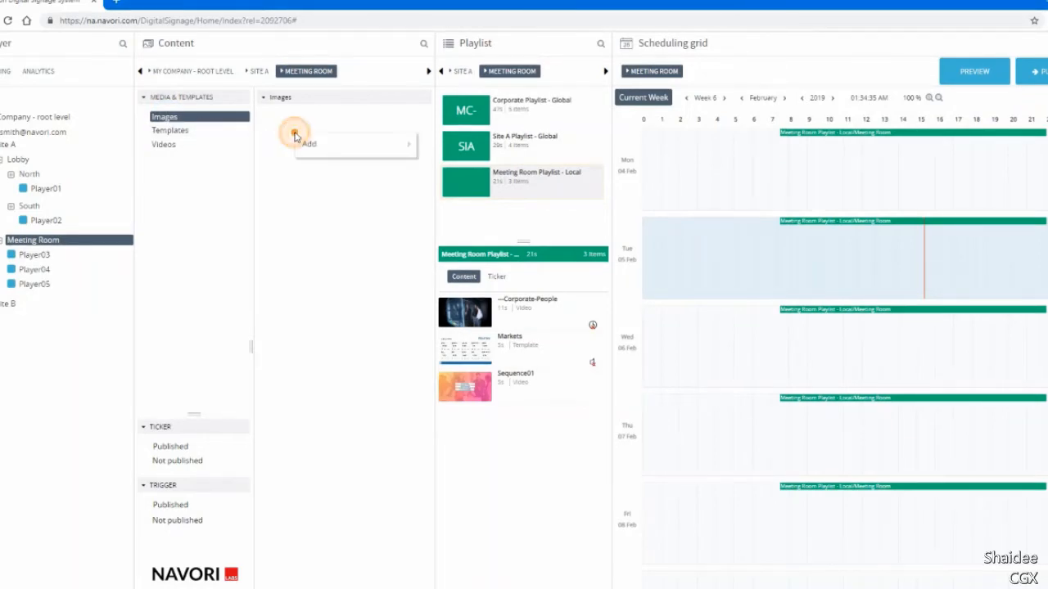
mouse_move(302, 144)
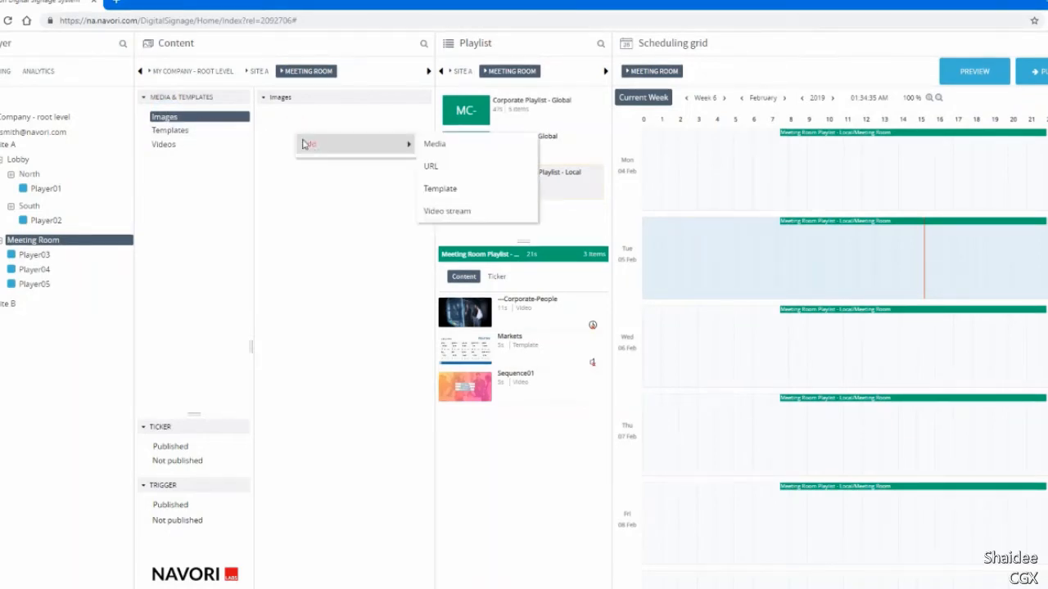
left_click(442, 144)
left_click(438, 158)
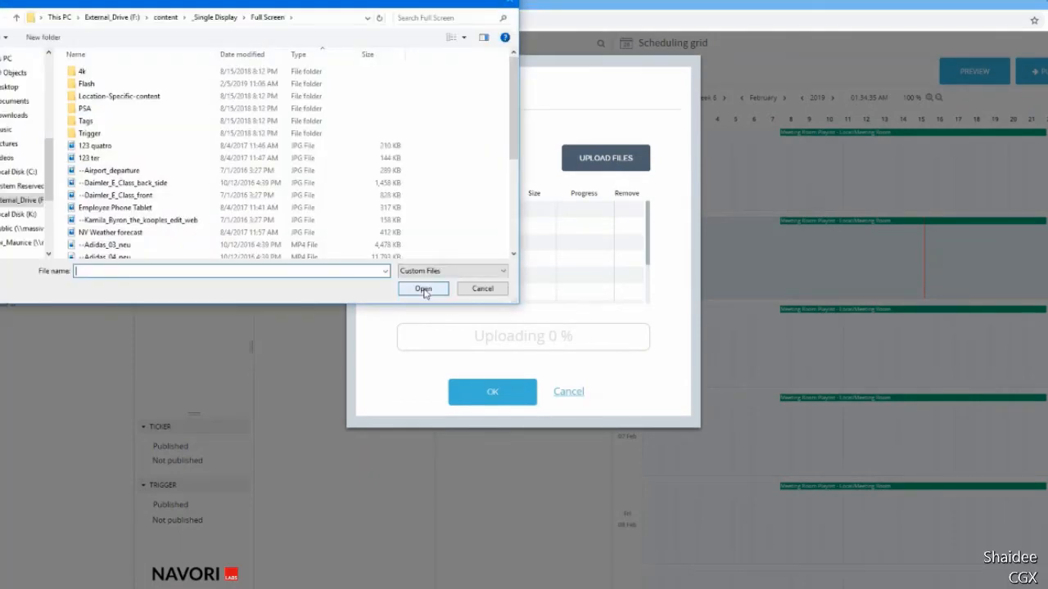
left_click(175, 175)
left_click(174, 182, "ctrl")
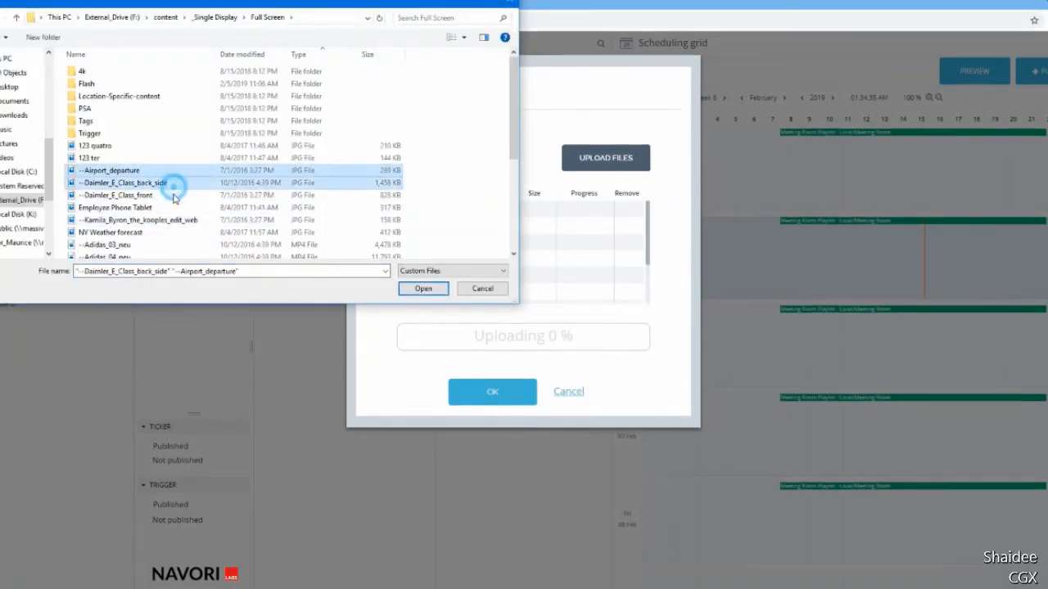
left_click(175, 195, "ctrl")
left_click(417, 288)
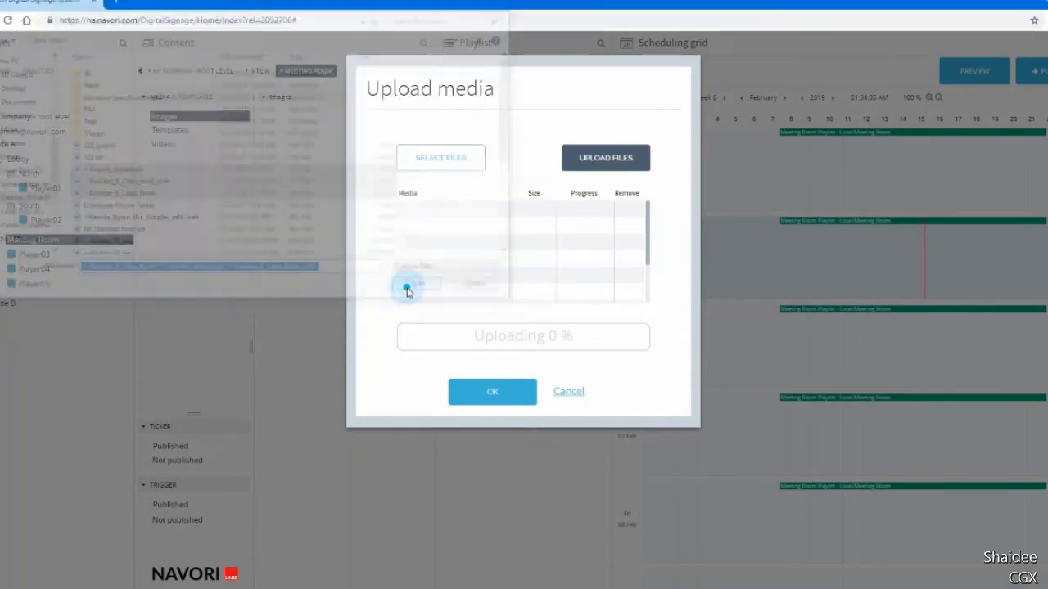
left_click(604, 164)
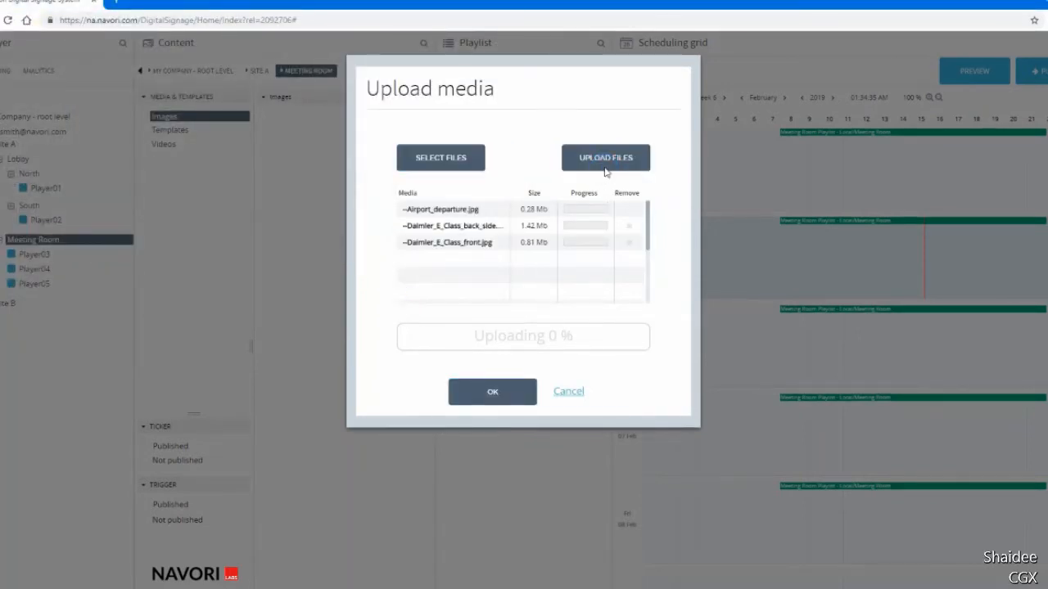
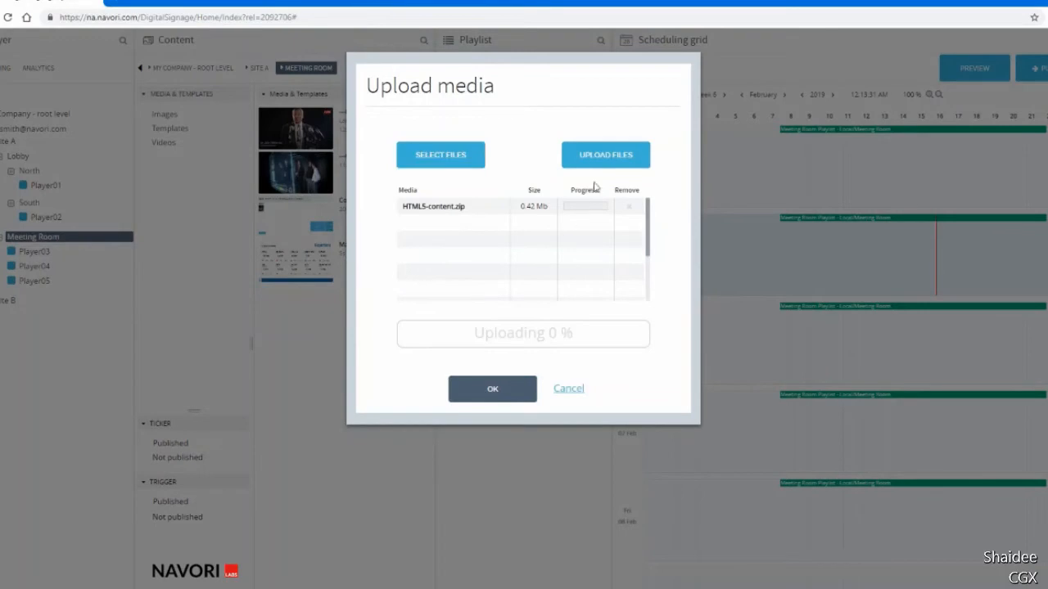
Upload the selected HTML5-content.zip file as media.
left_click(605, 159)
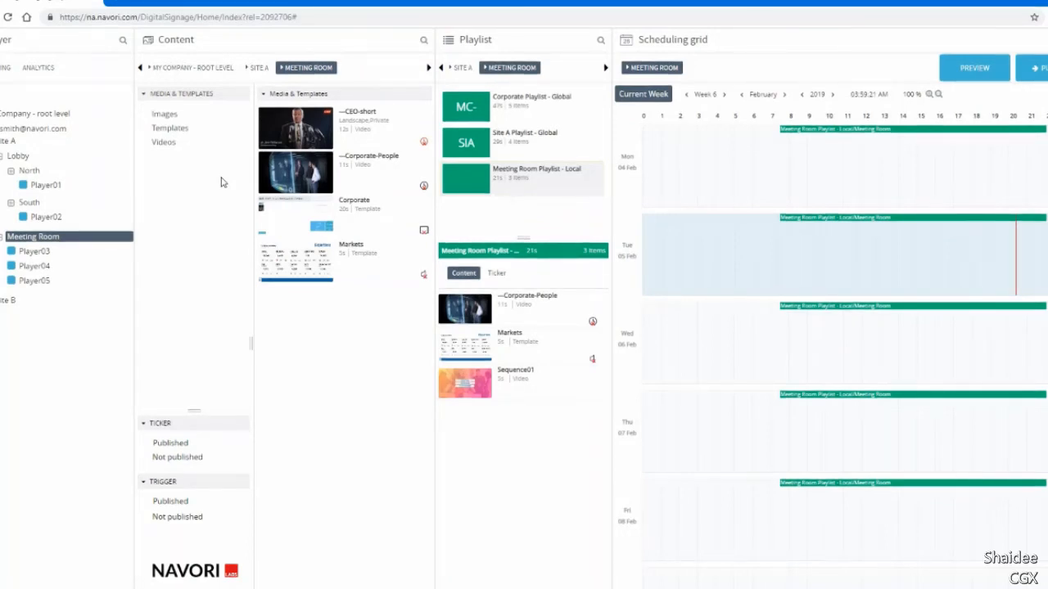
Rename the ---CEO-short video in the Meeting Room content to ---CEO-short-clip.
left_click(279, 140)
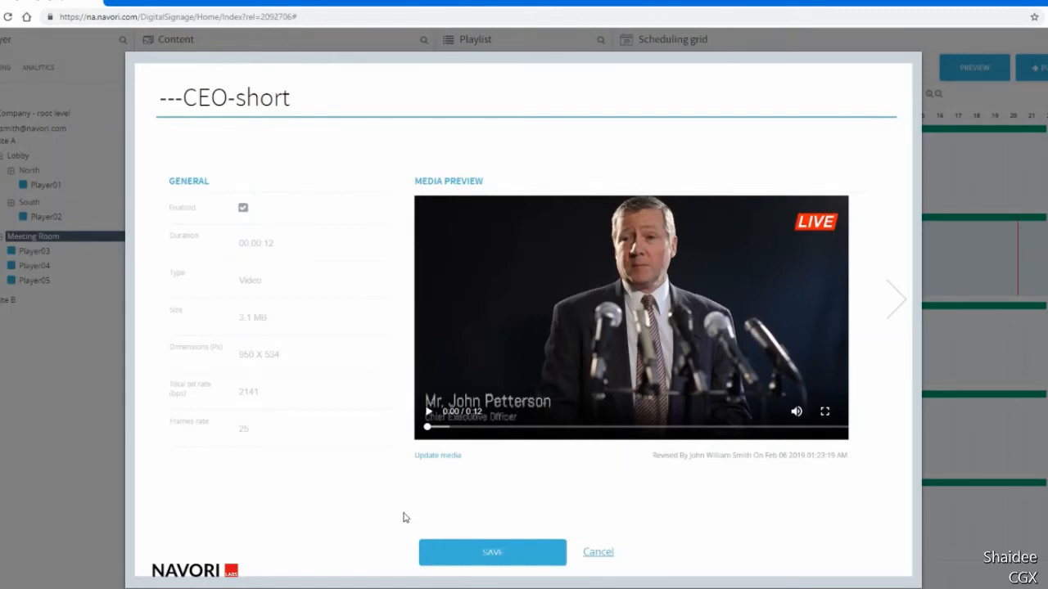
left_click(593, 554)
right_click(278, 130)
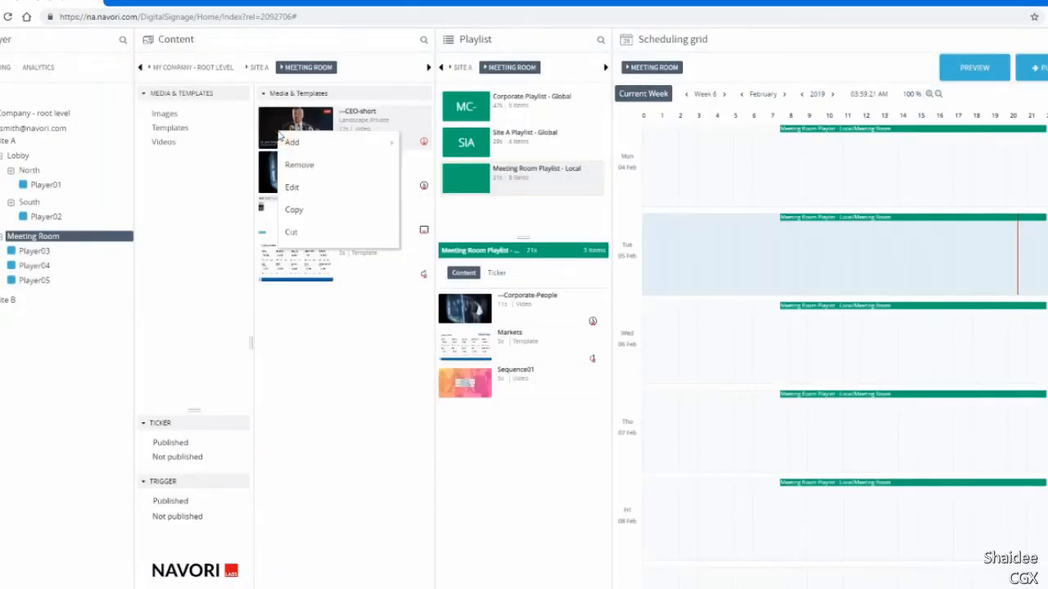
left_click(318, 190)
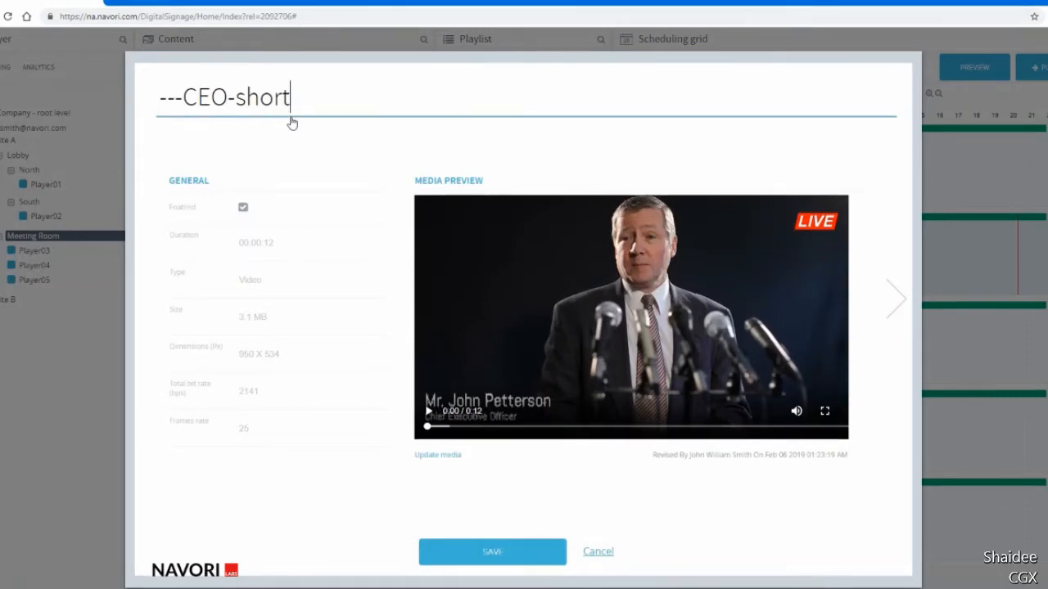
type("-clip")
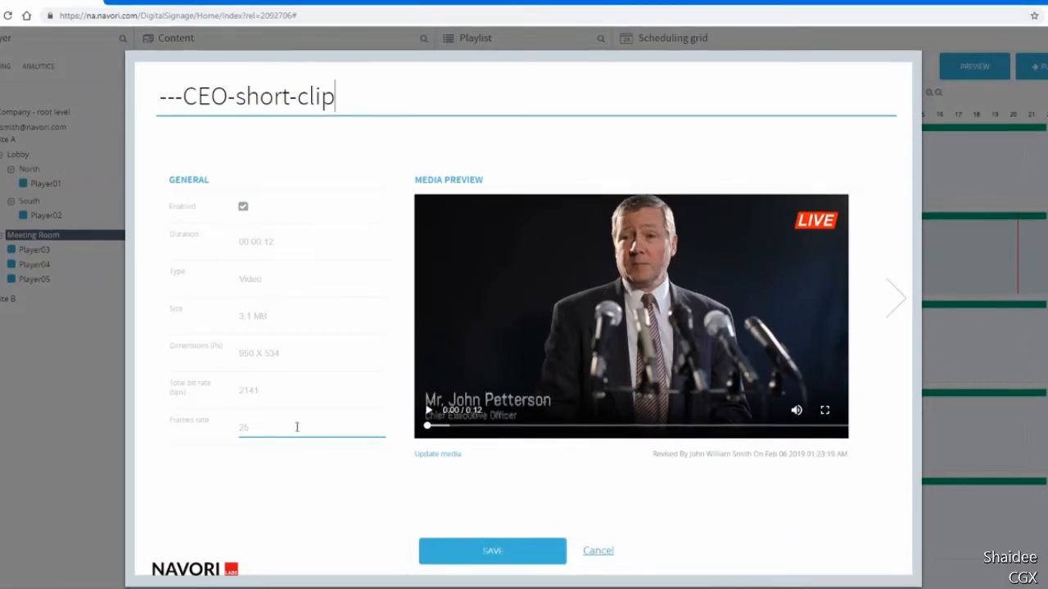
Disable the ---CEO-short-clip video, save it, and enable it again.
left_click(243, 208)
left_click(438, 550)
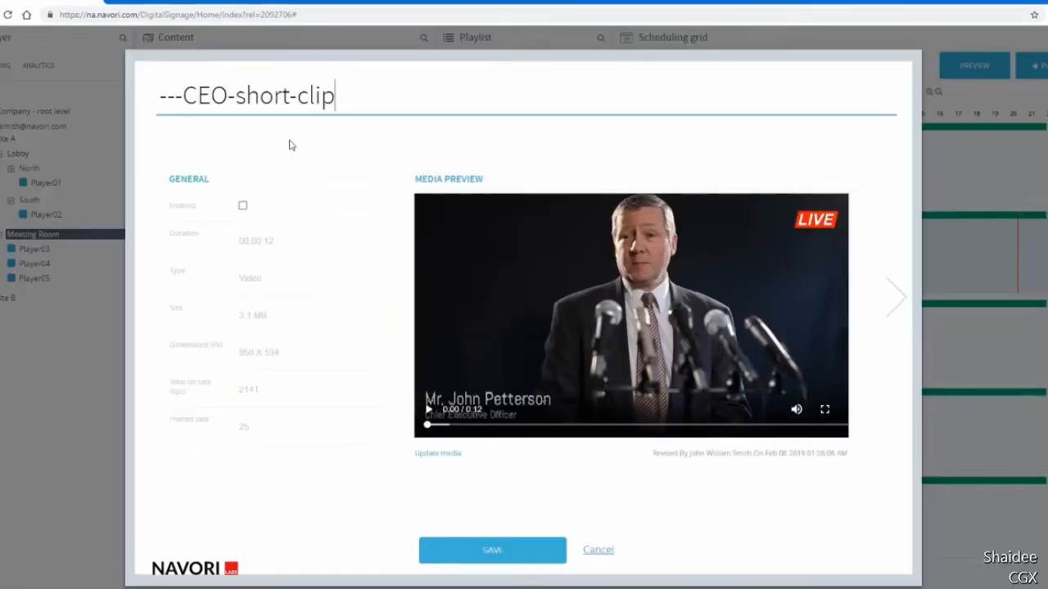
left_click(244, 207)
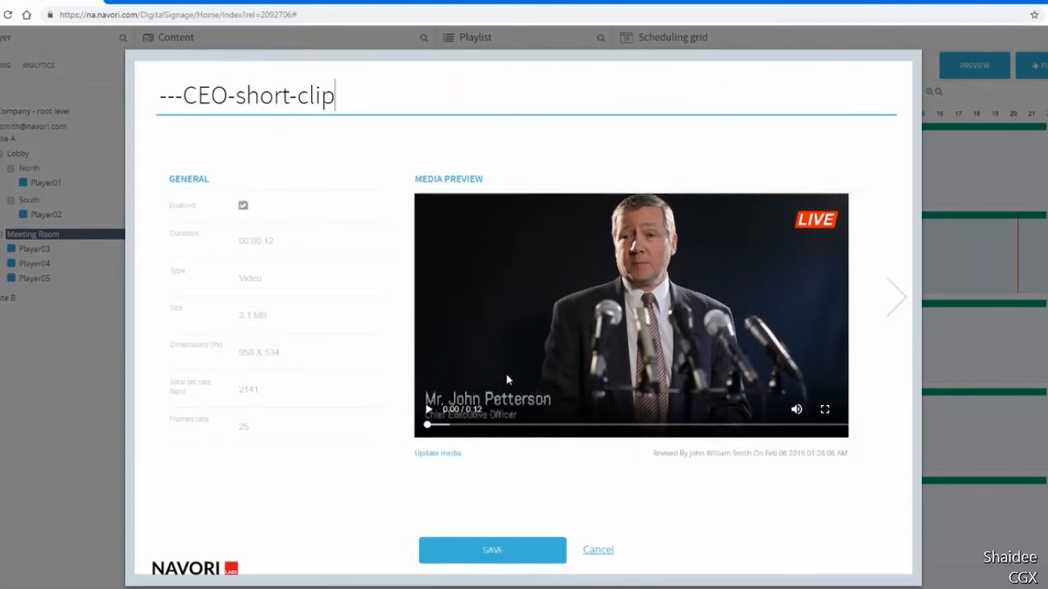
Play the clip's media preview in full screen and check the options for updating its media file.
left_click(428, 411)
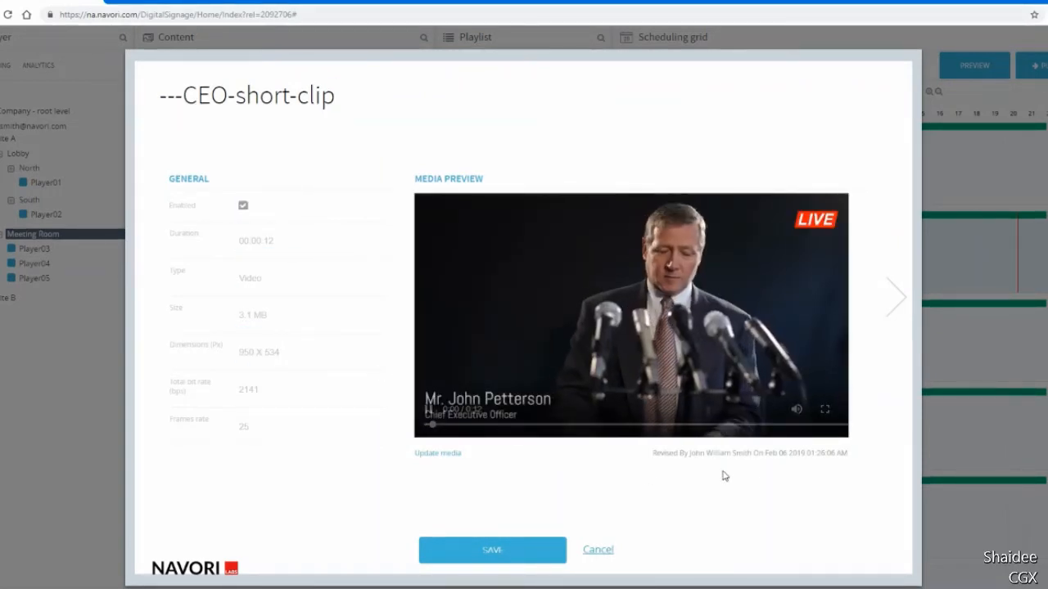
left_click(826, 408)
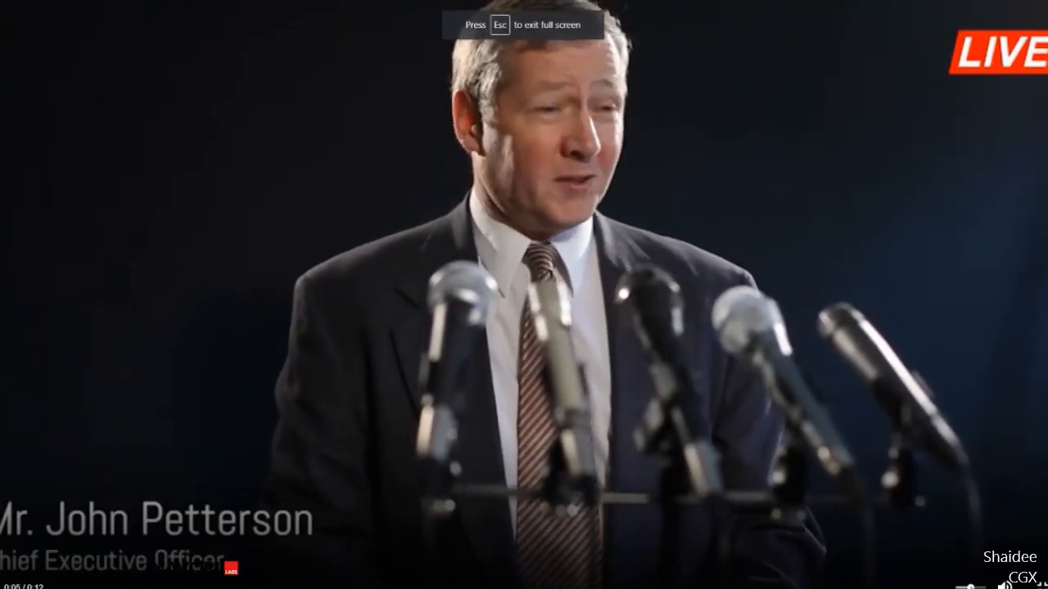
key("Escape")
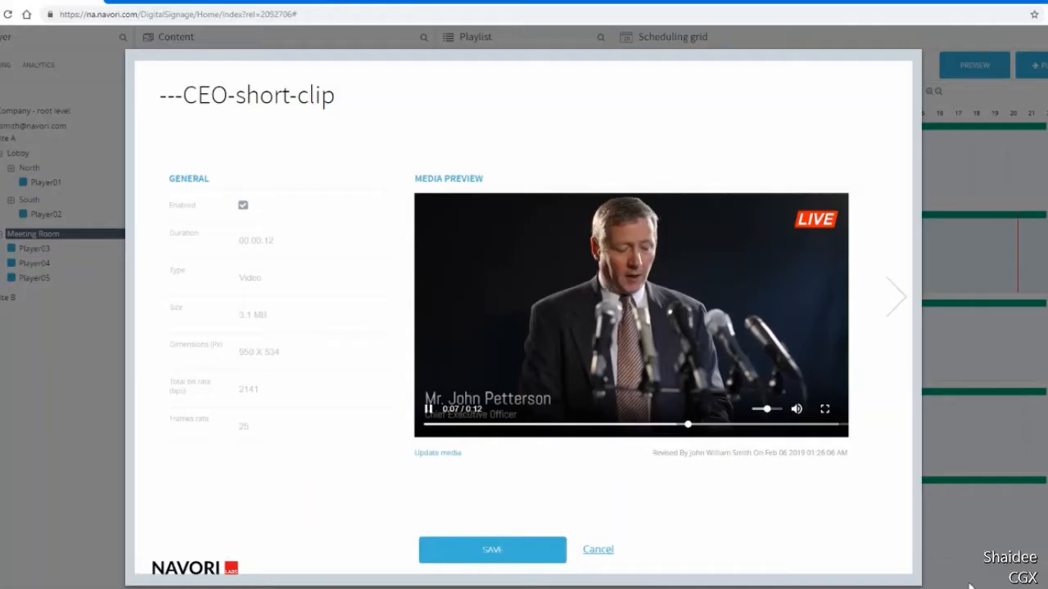
left_click(435, 455)
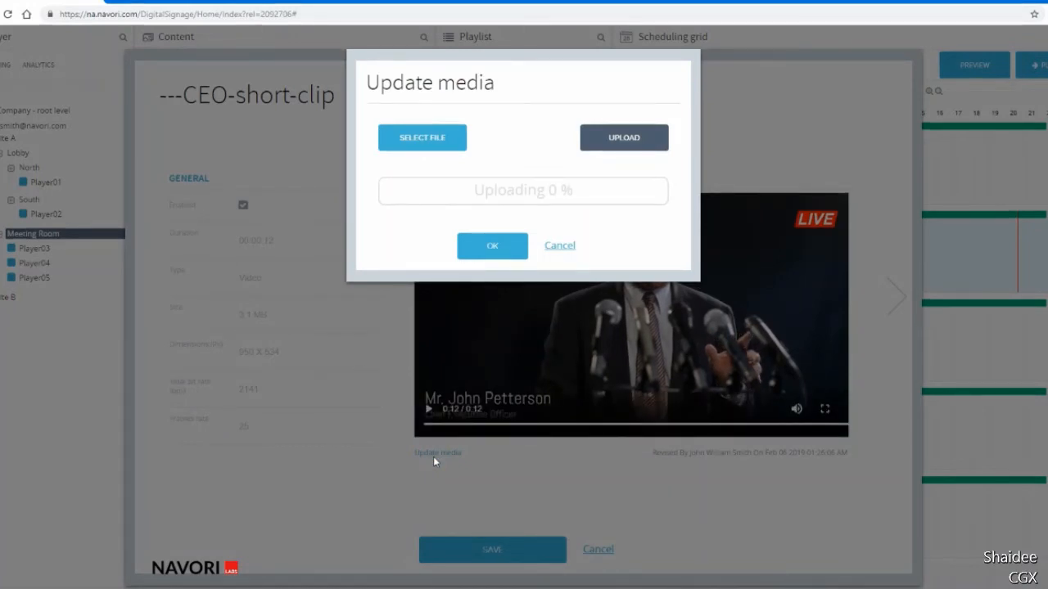
left_click(560, 248)
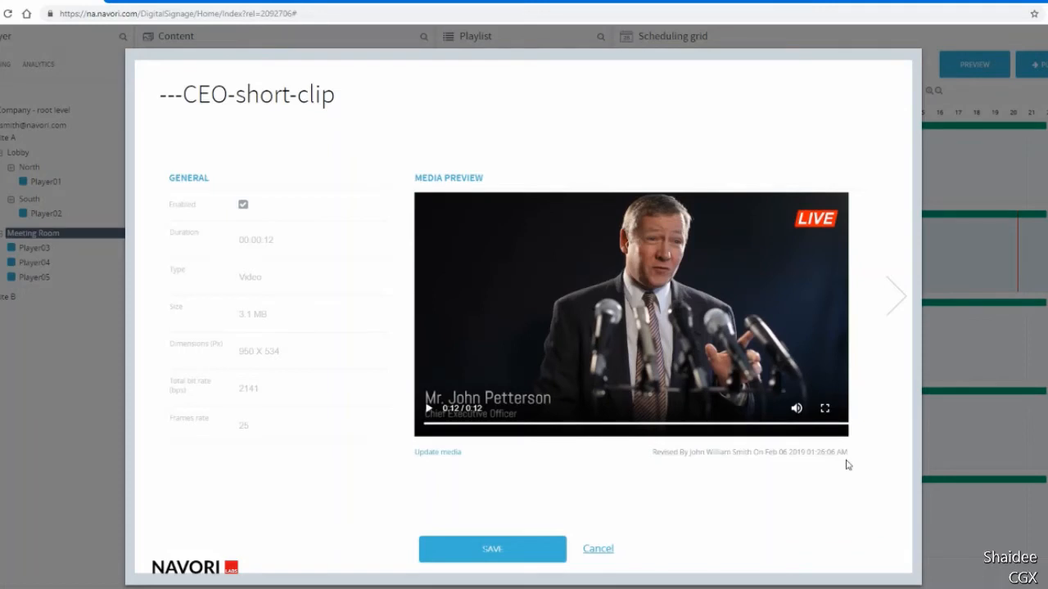
Turn on Hide ticker and Mute in the clip's playback settings and save the clip.
left_click(895, 295)
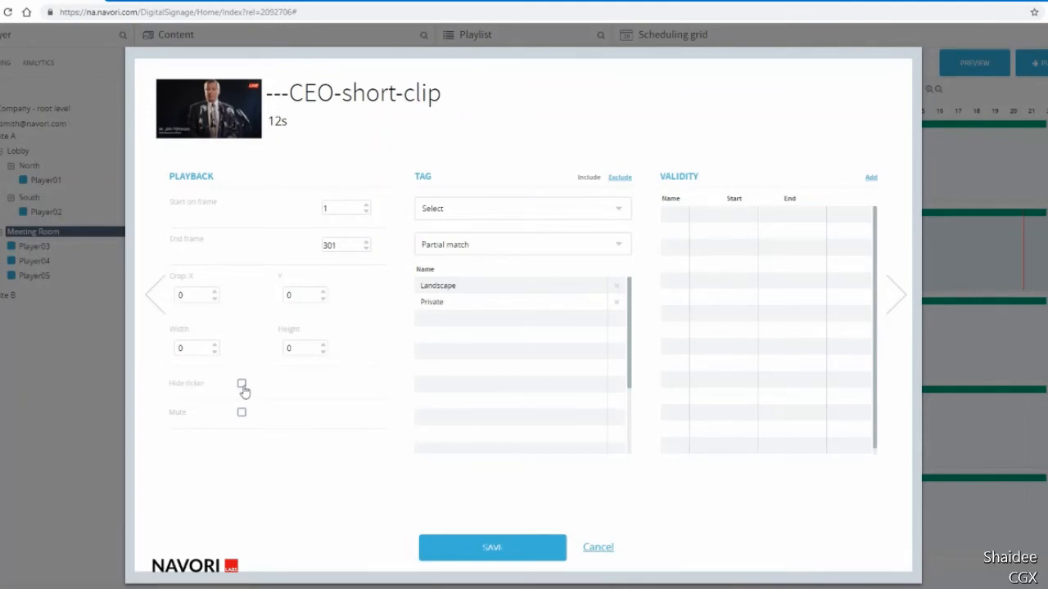
left_click(243, 387)
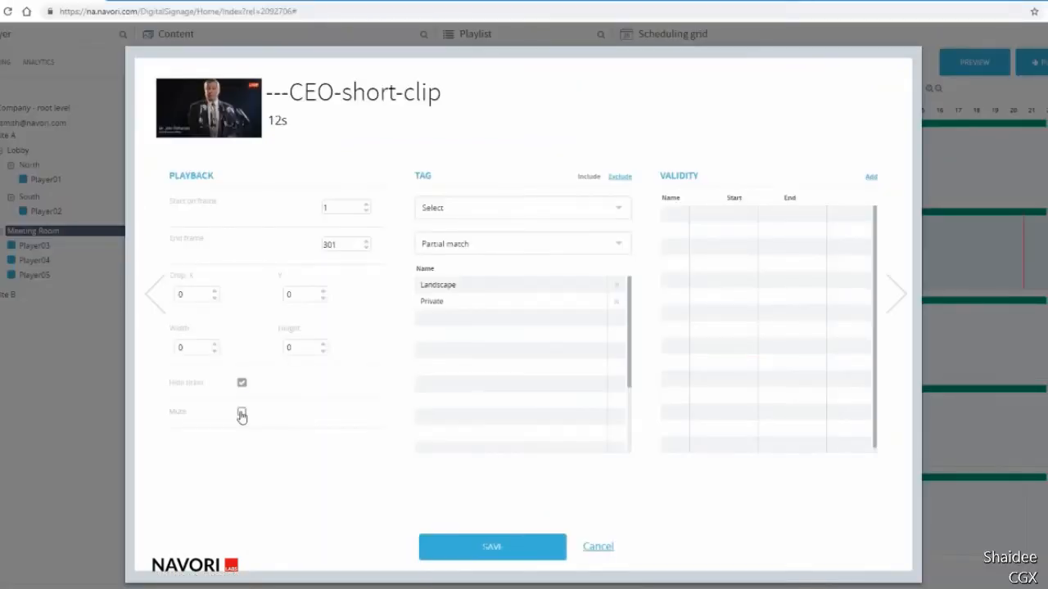
left_click(241, 414)
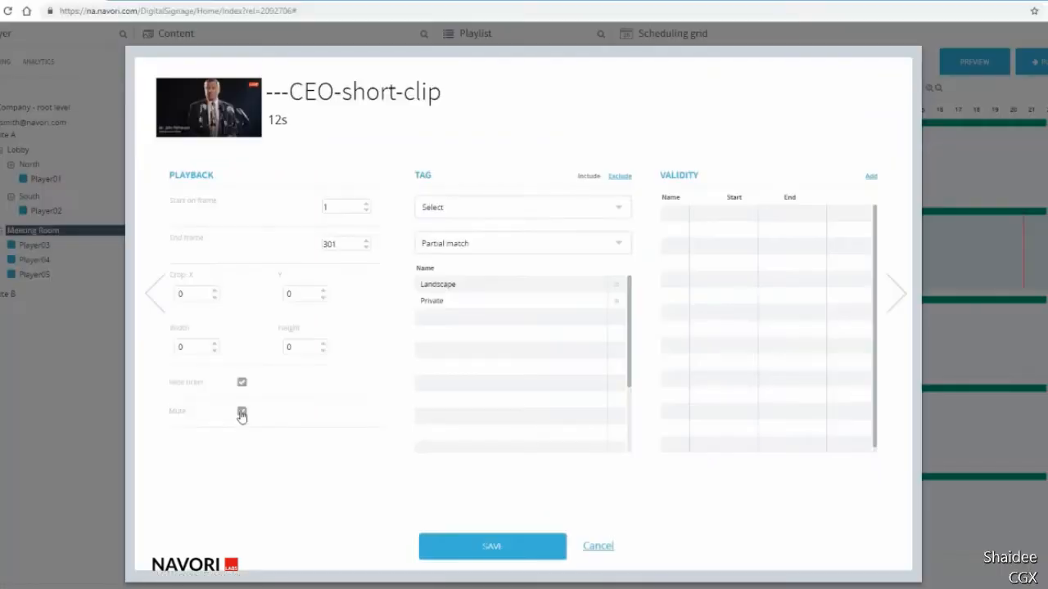
left_click(242, 411)
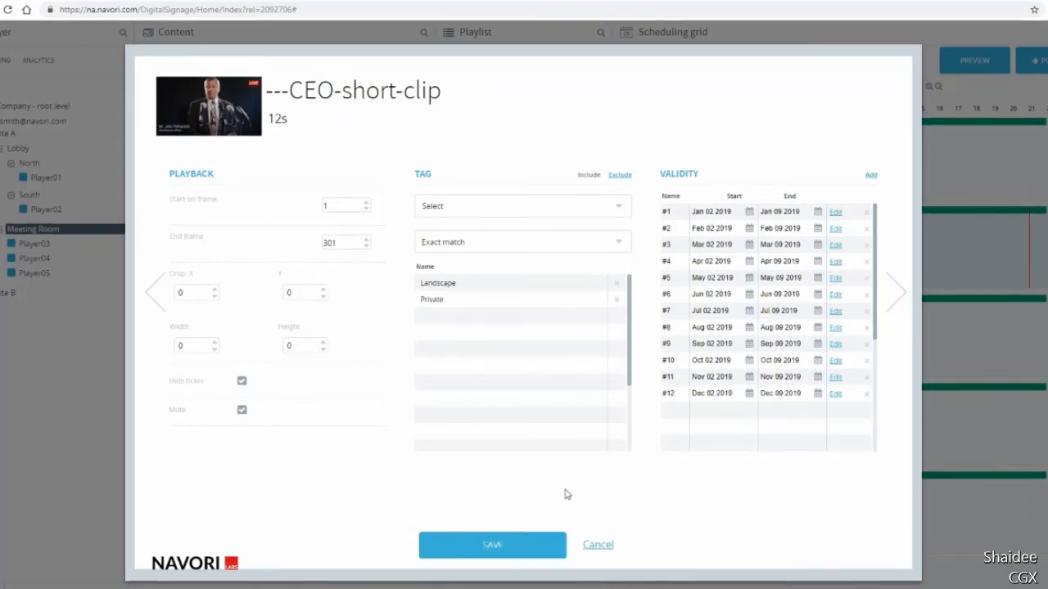
left_click(492, 545)
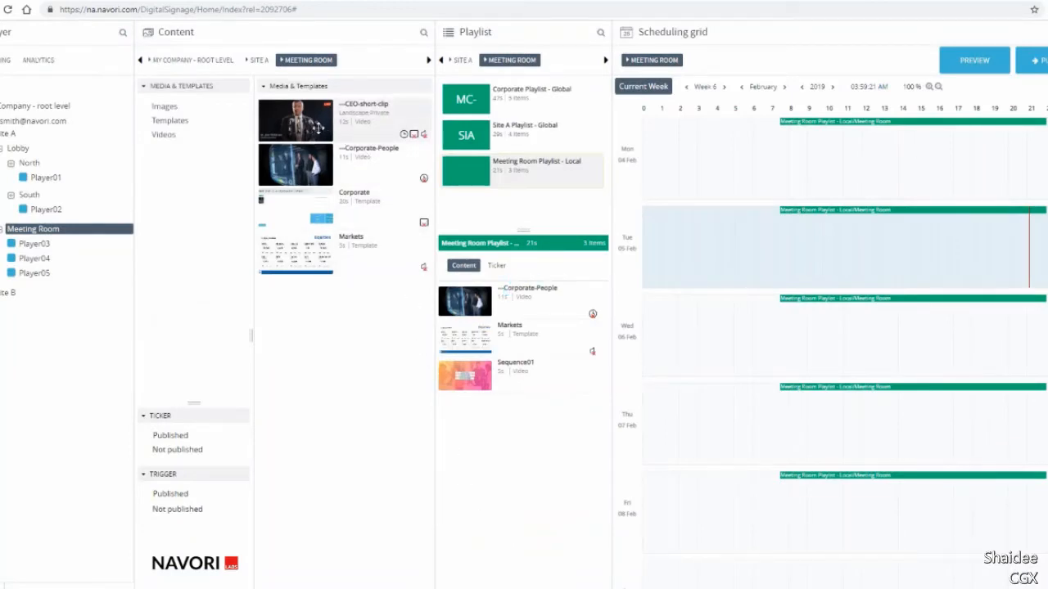
Add ---CEO-short-clip to the Meeting Room Playlist, after ---Corporate-People.
left_click_drag(316, 124, 485, 330)
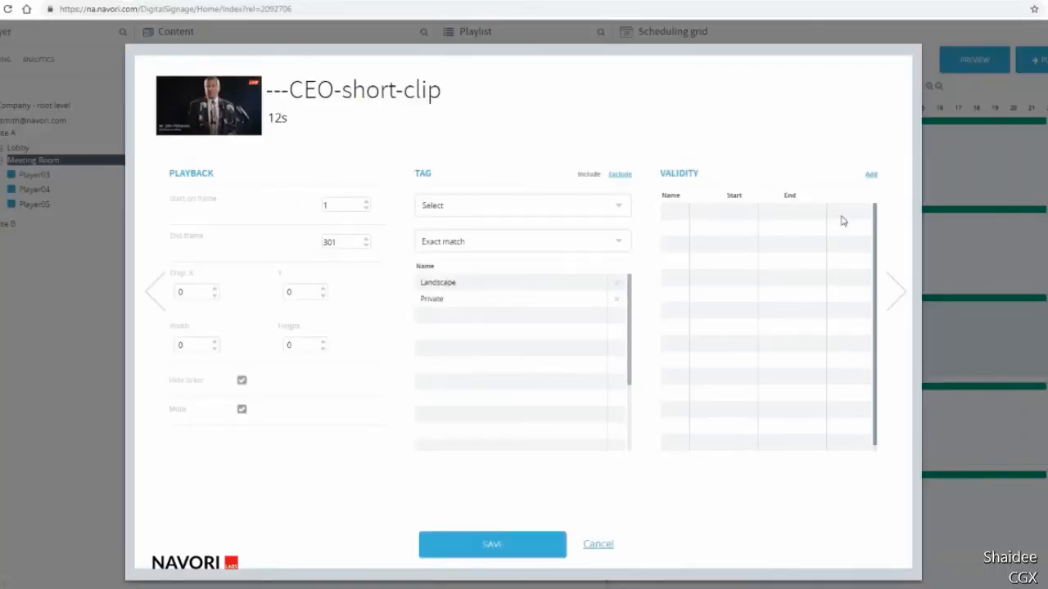
Add a validity period to ---CEO-short-clip running from Jan 01 2019 to Jul 01 2019.
left_click(872, 175)
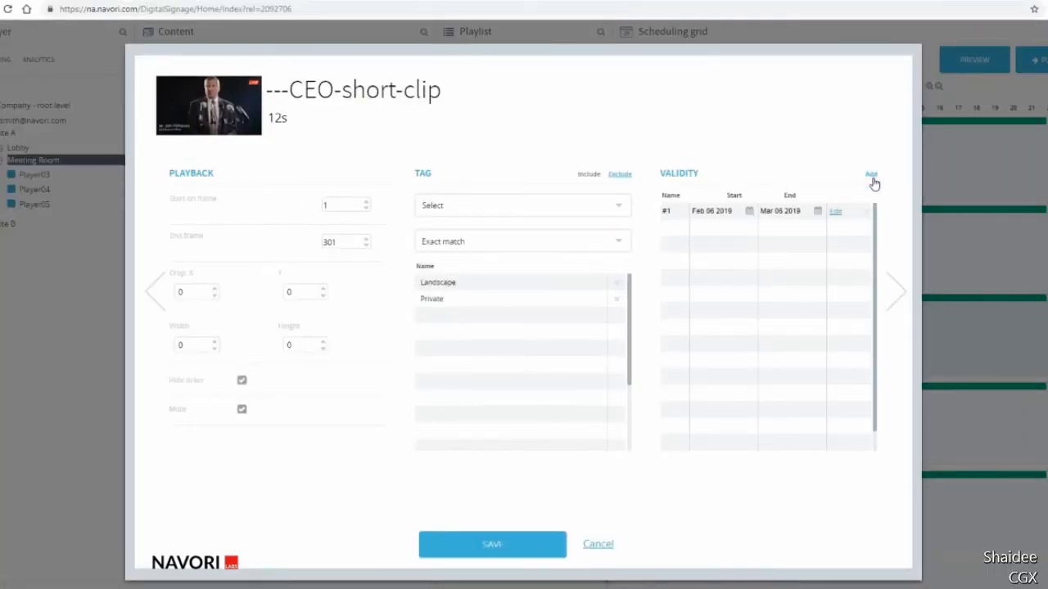
left_click(749, 212)
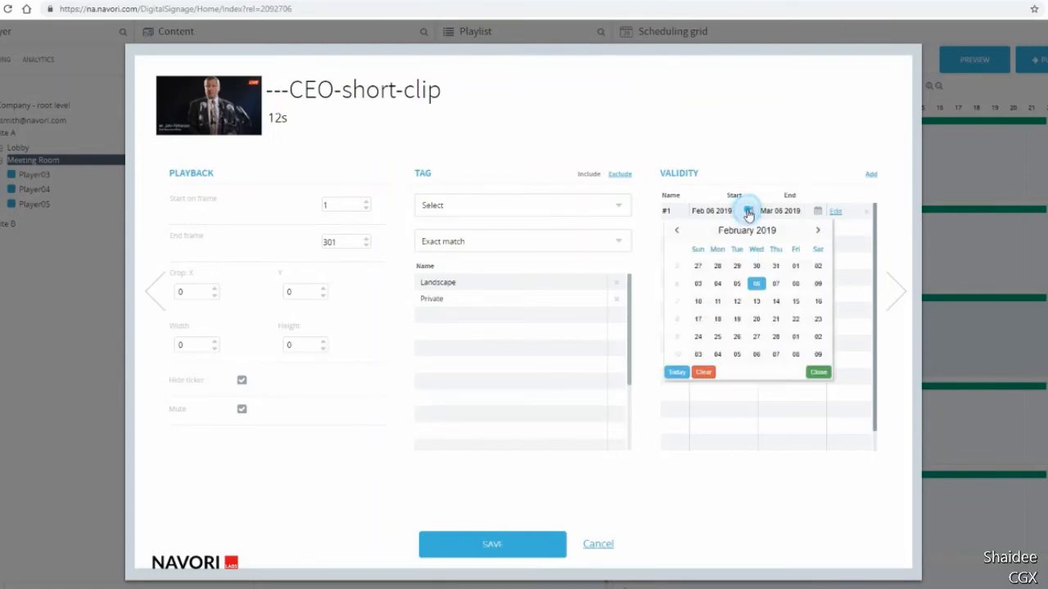
left_click(677, 233)
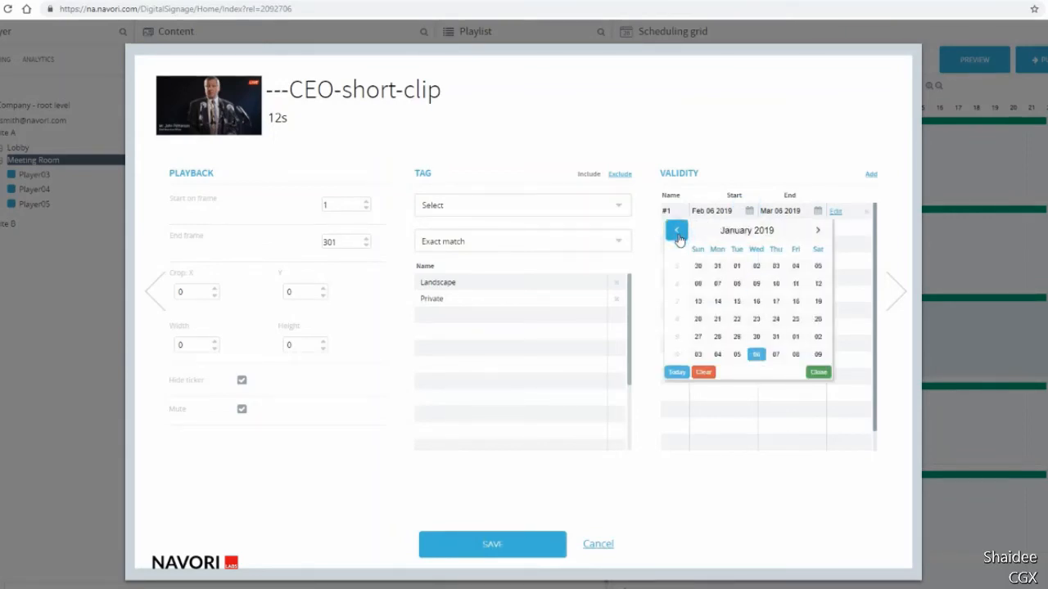
left_click(738, 266)
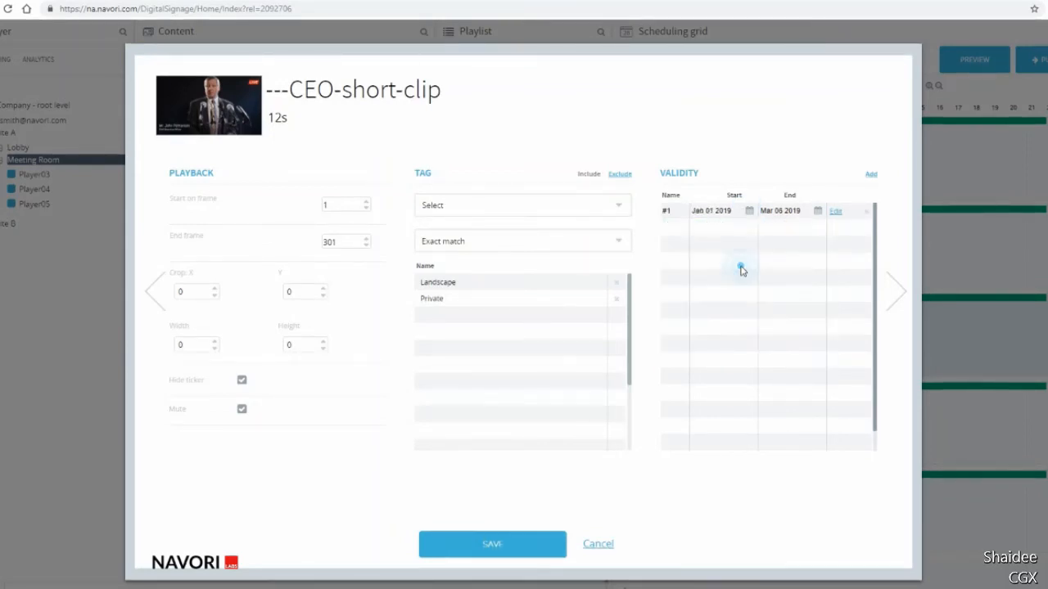
left_click(818, 213)
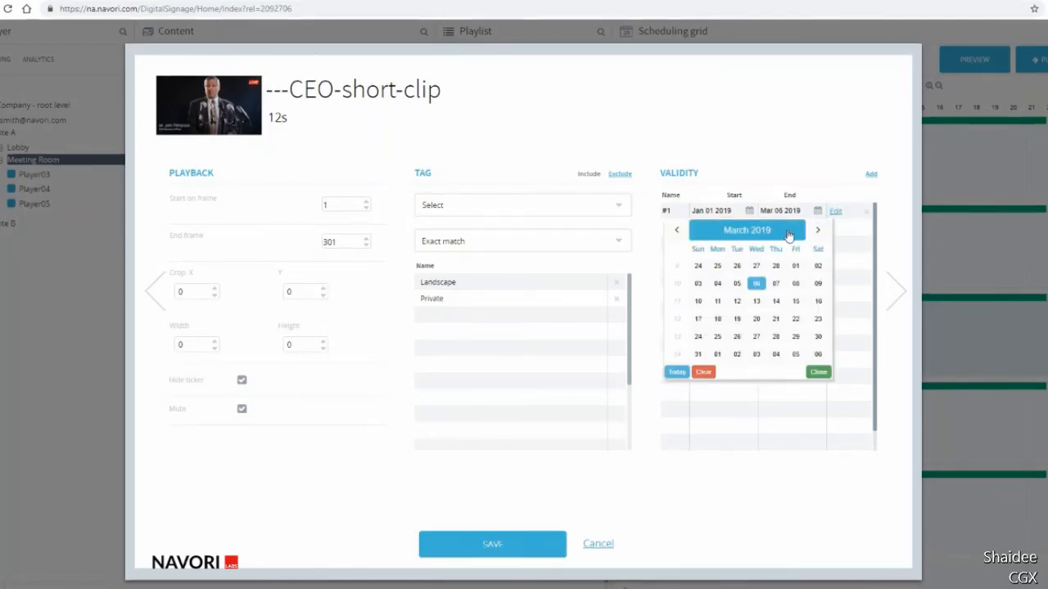
left_click(818, 232)
left_click(818, 233)
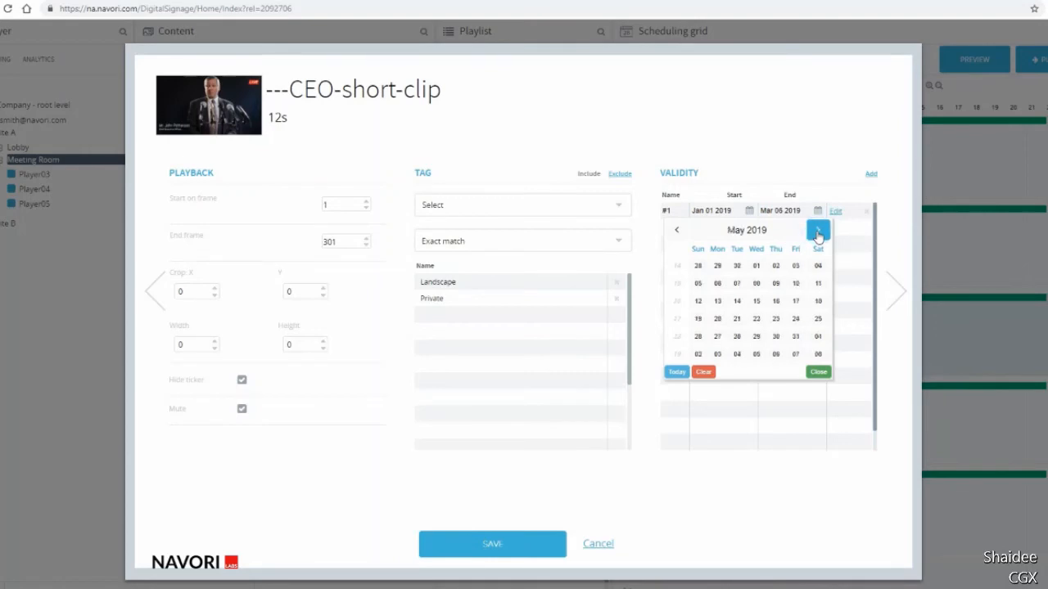
left_click(818, 233)
left_click(818, 233)
left_click(718, 266)
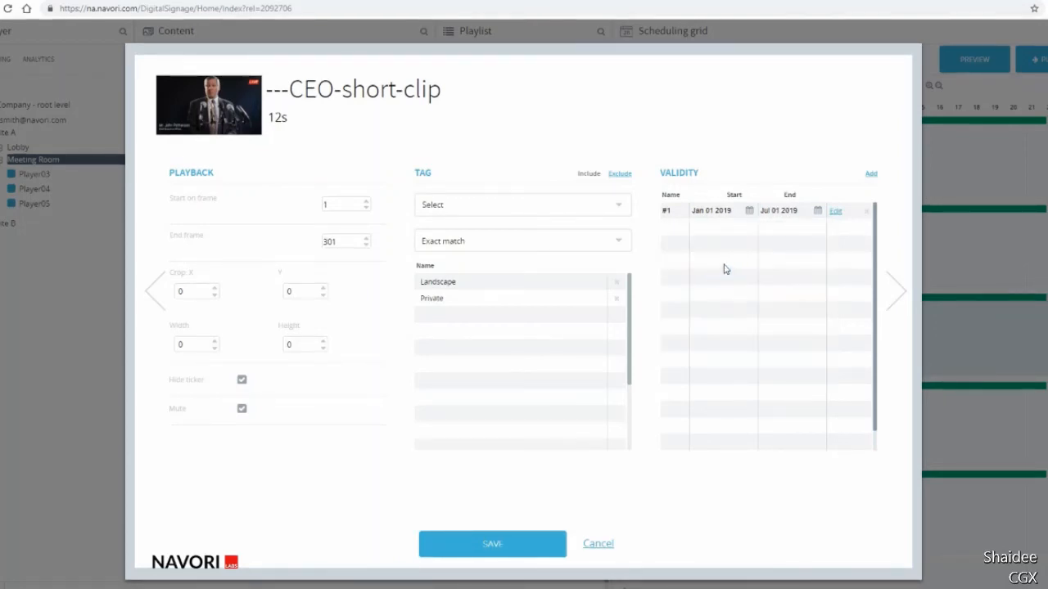
Restrict the validity period to Monday, Wednesday and Friday in its advanced validity settings.
left_click(835, 214)
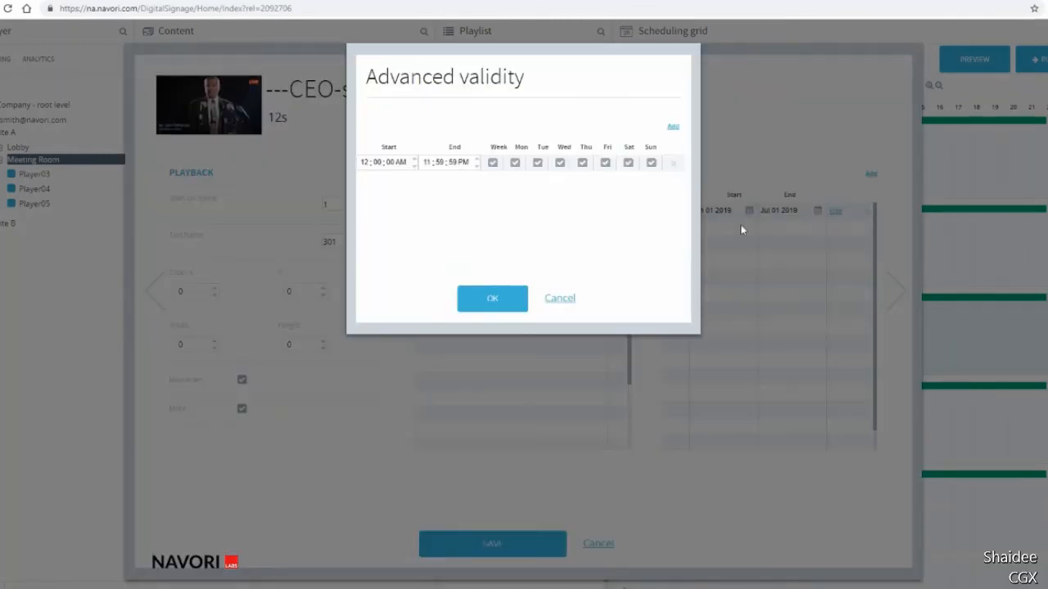
left_click(493, 162)
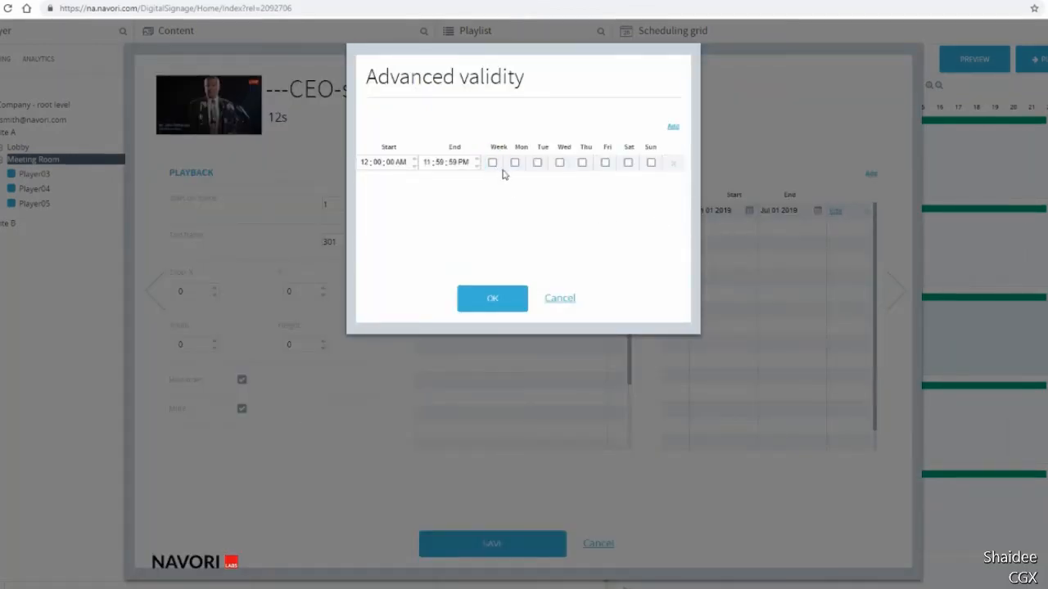
left_click(514, 164)
left_click(561, 165)
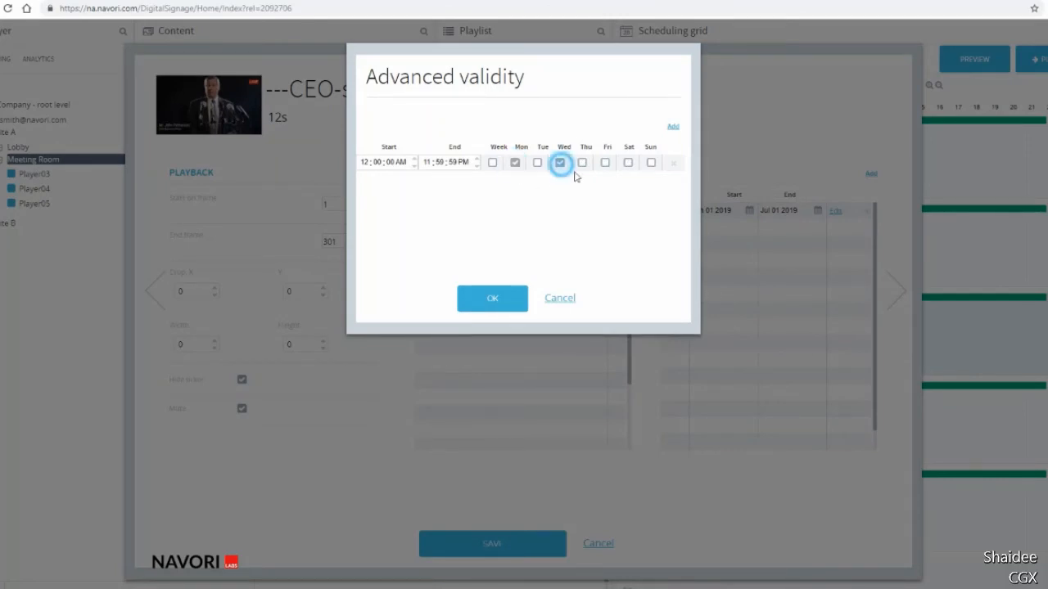
left_click(606, 166)
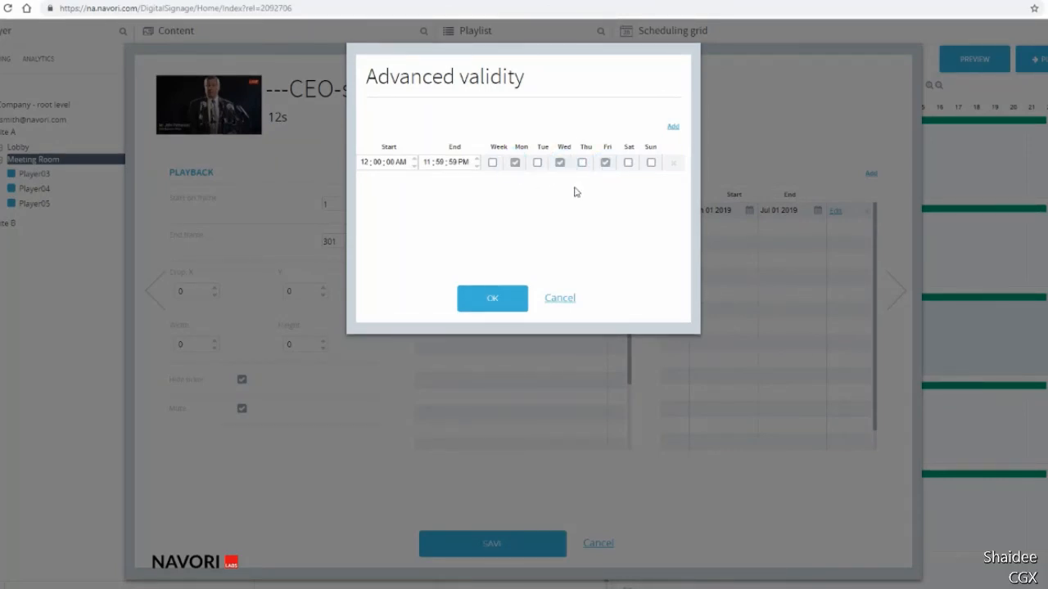
Set the validity hours to start at 06:00 PM and end at 11:00 PM, and save the clip.
left_click(365, 162)
type("06")
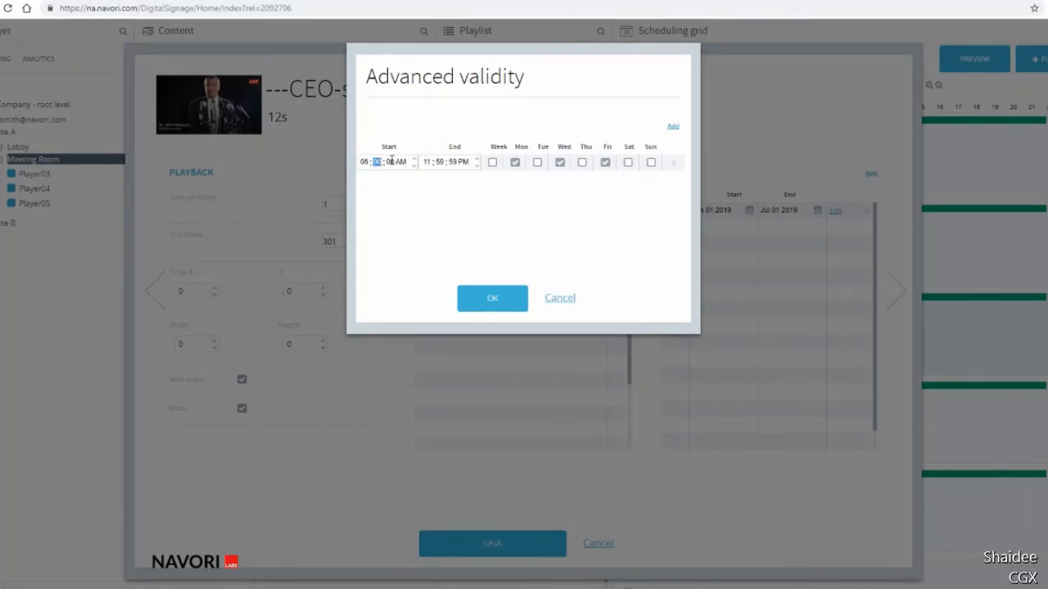
left_click(398, 161)
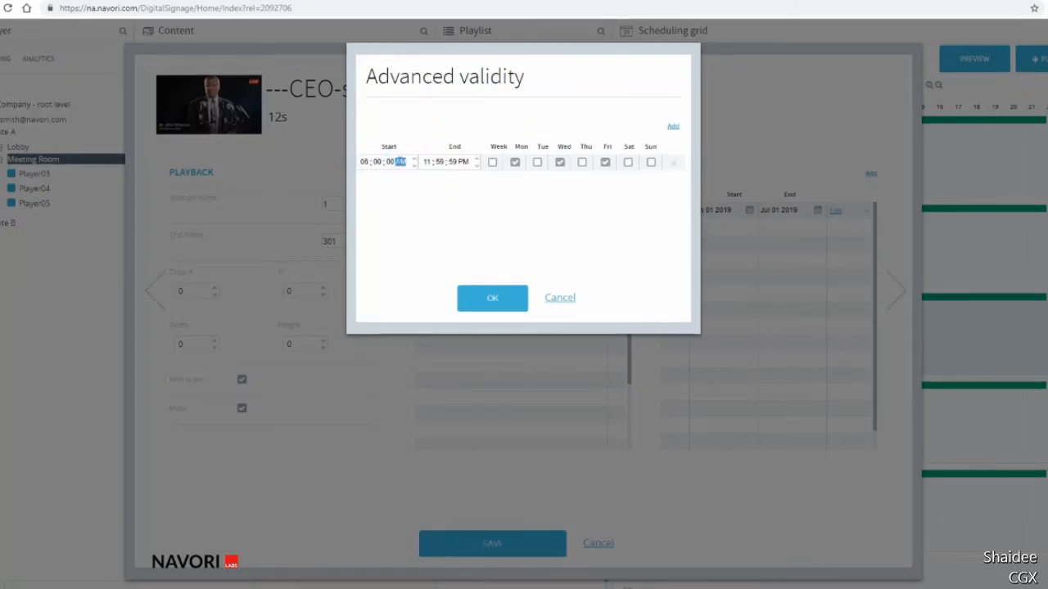
left_click(439, 162)
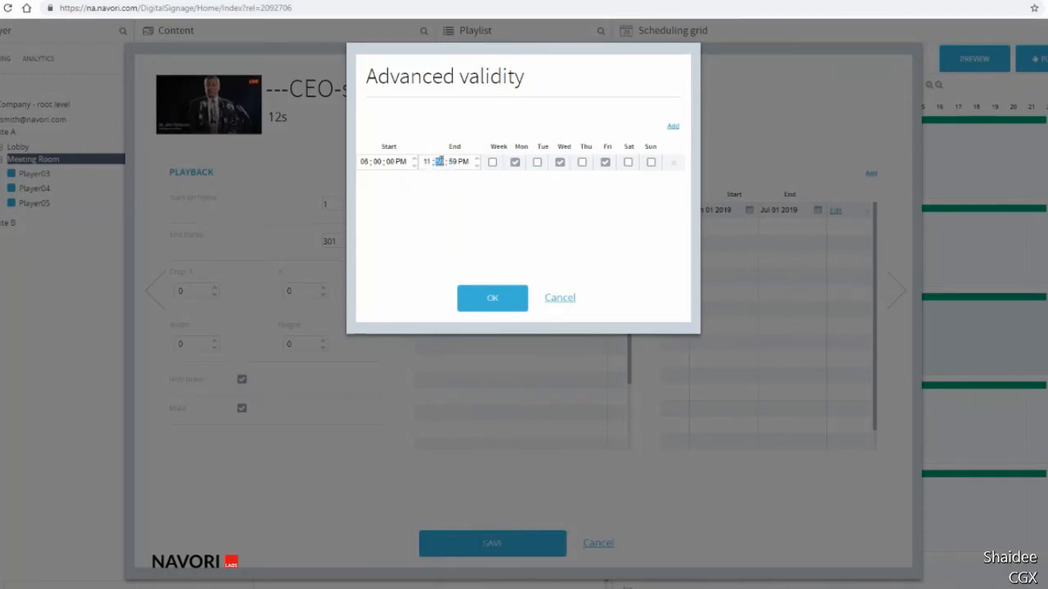
type("00")
left_click(453, 161)
left_click(490, 300)
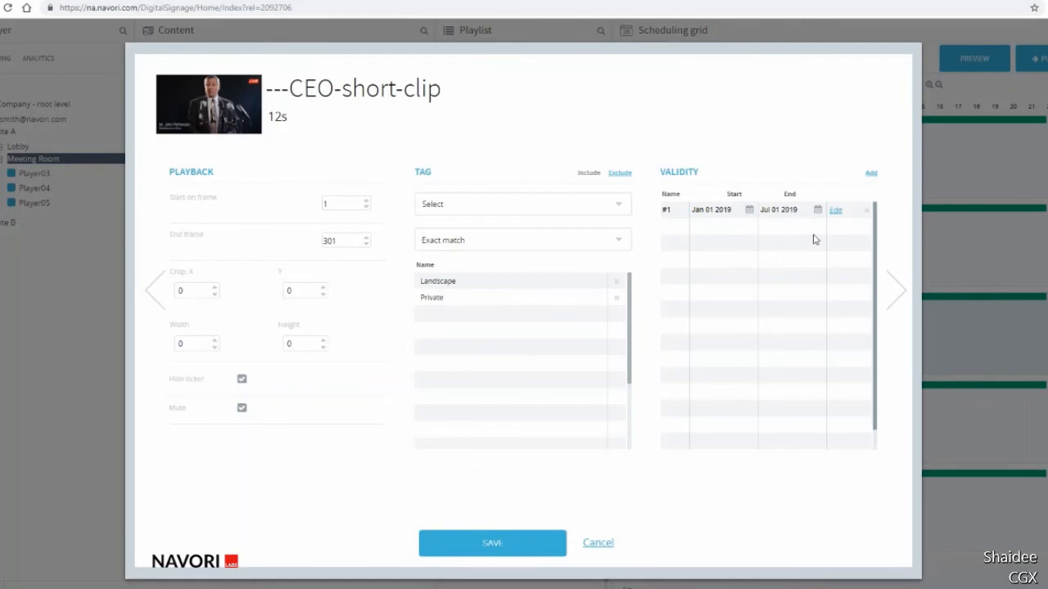
left_click(493, 542)
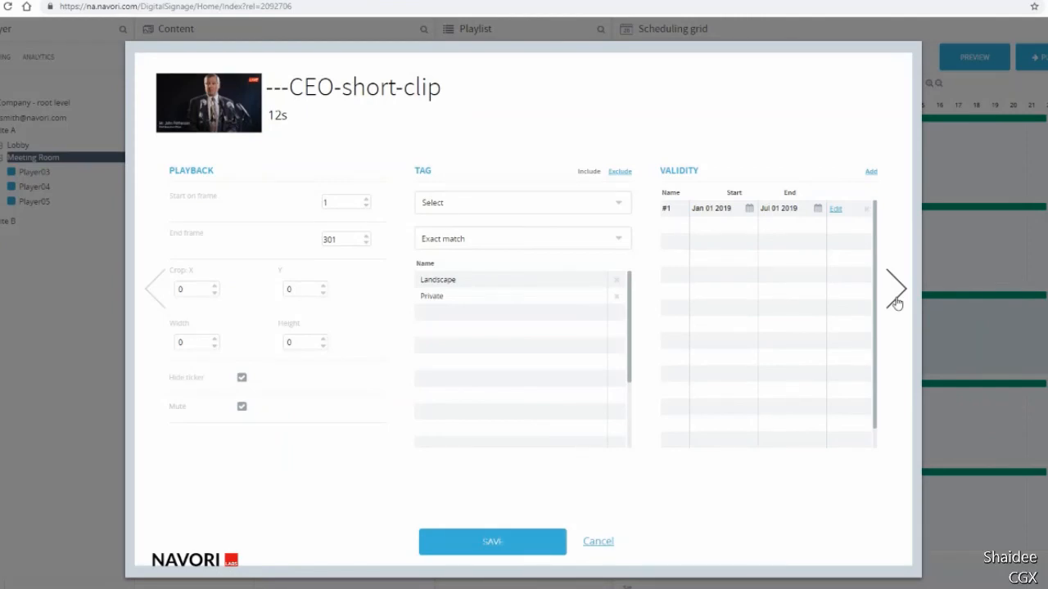
Open the next page of the clip's settings.
left_click(897, 301)
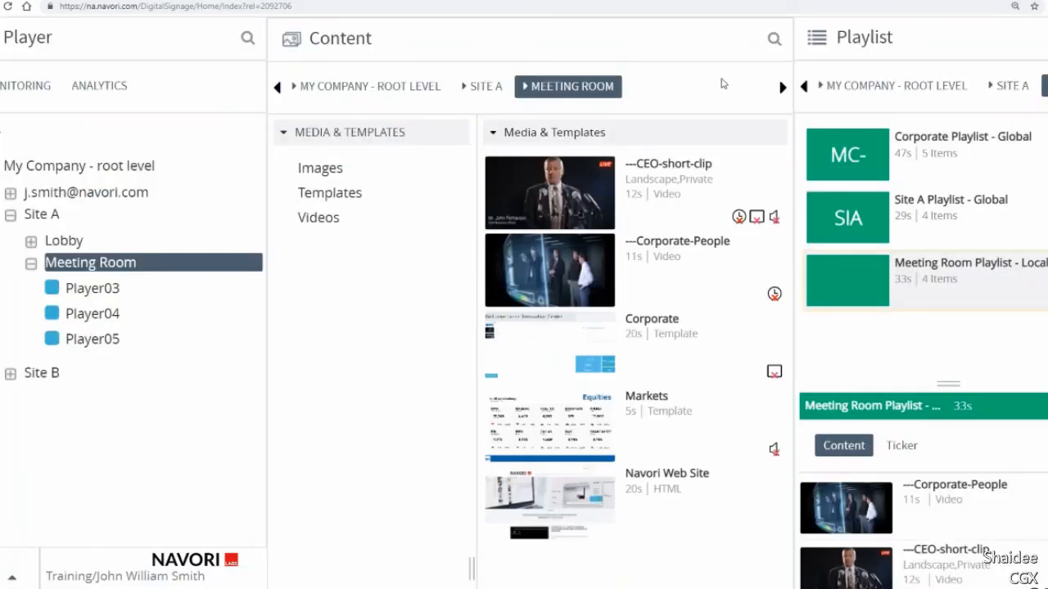
Search the Meeting Room content for "jpg" and for "corporate", and close the search.
left_click(773, 40)
left_click(731, 38)
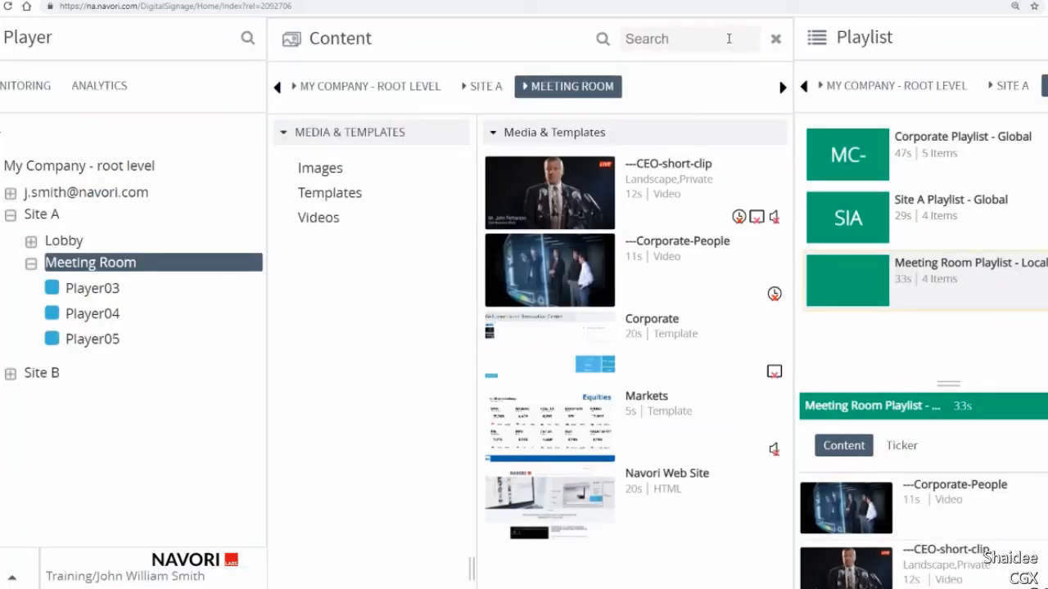
type("jpg")
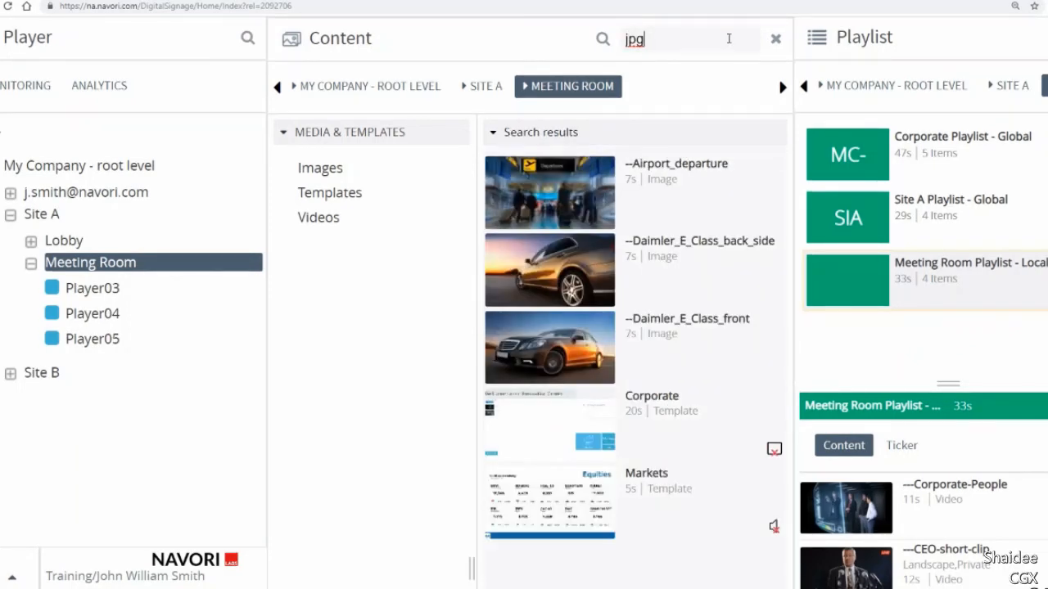
left_click_drag(707, 37, 629, 43)
type("corporate")
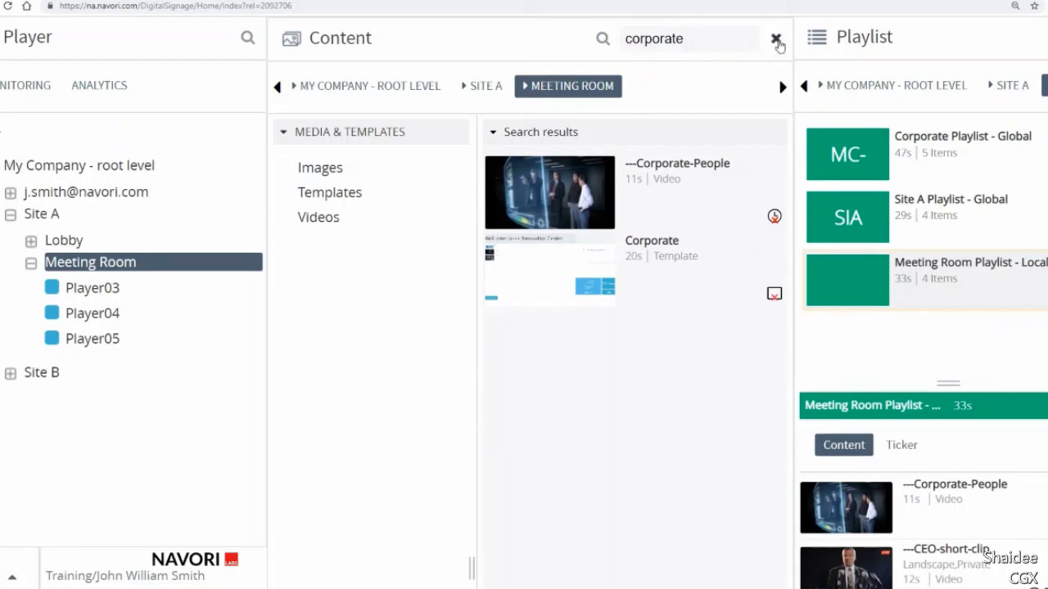
left_click(777, 40)
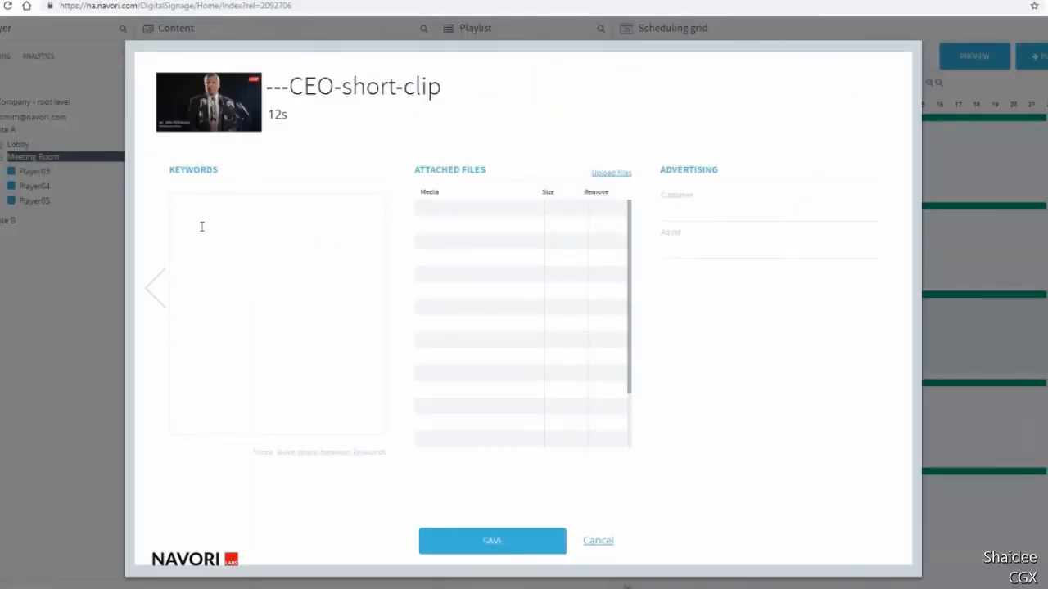
Add the keywords "speech announcement live" to ---CEO-short-clip.
left_click(204, 227)
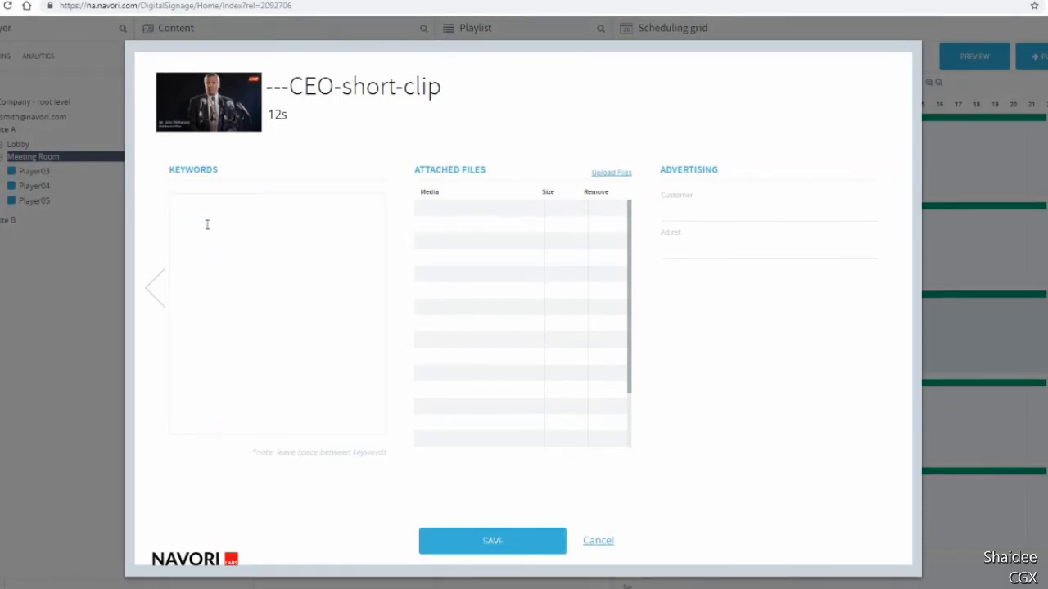
type("sp")
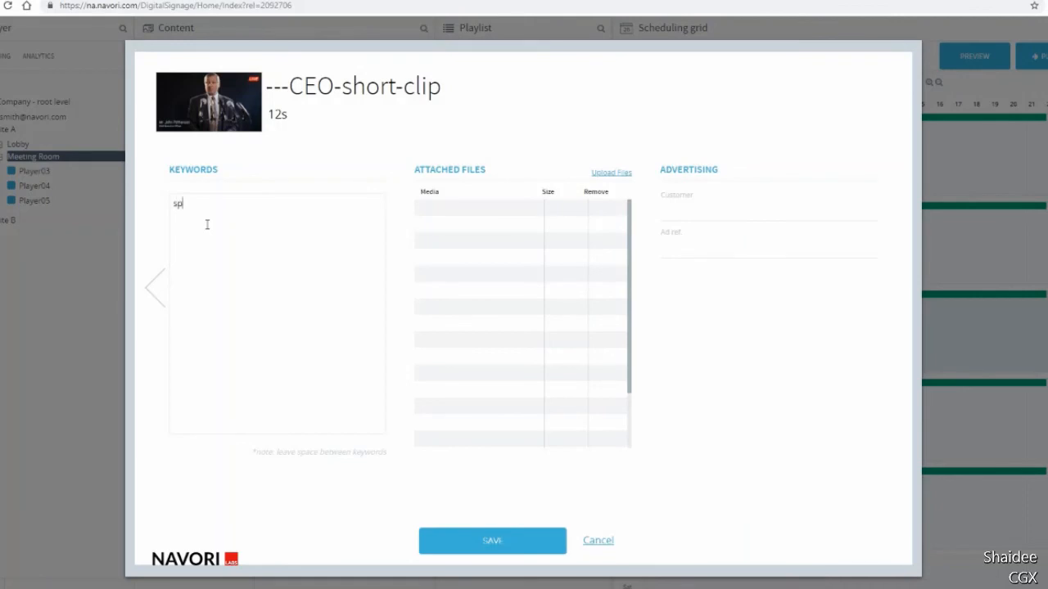
type("eech announceme")
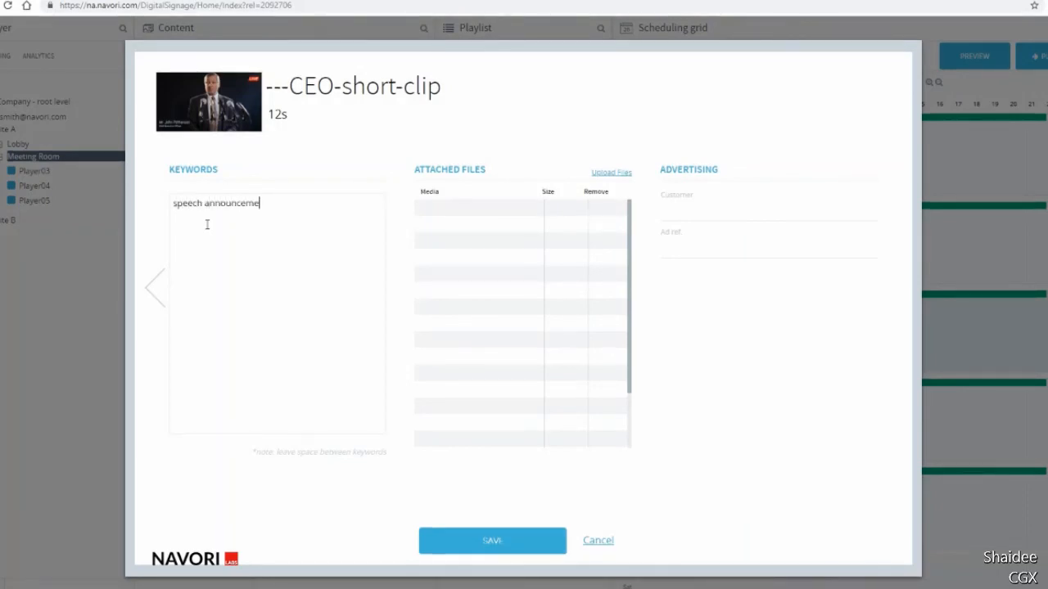
type("nt live")
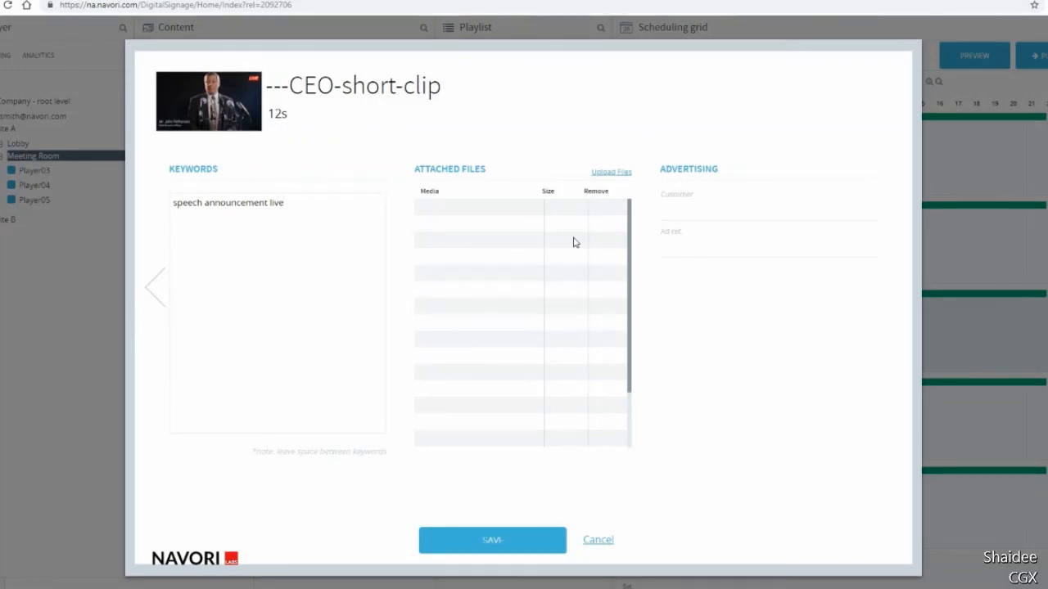
Upload --Daimler_E_Class_back_side.jpg, --Daimler_E_Class_front.jpg and Employee Phone Tablet.jpg as attached files of the clip.
left_click(608, 172)
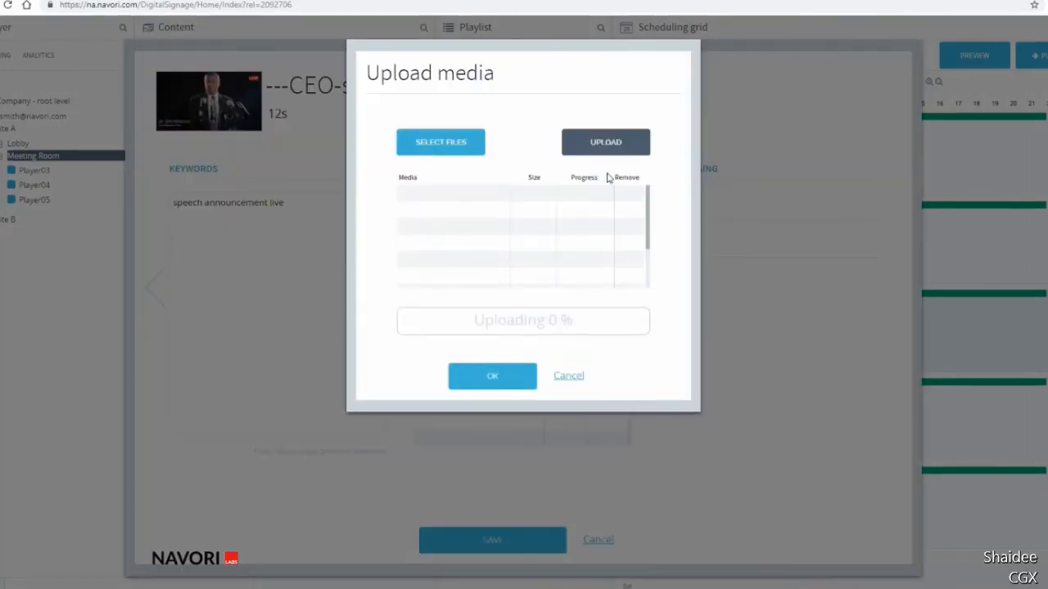
left_click(457, 141)
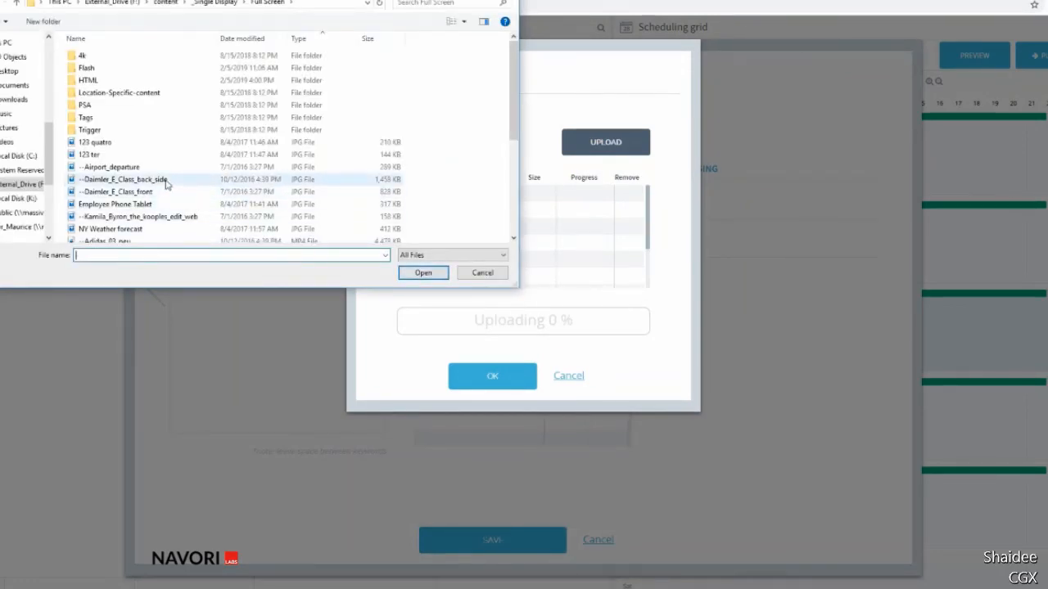
left_click(165, 181)
left_click(158, 205, "shift")
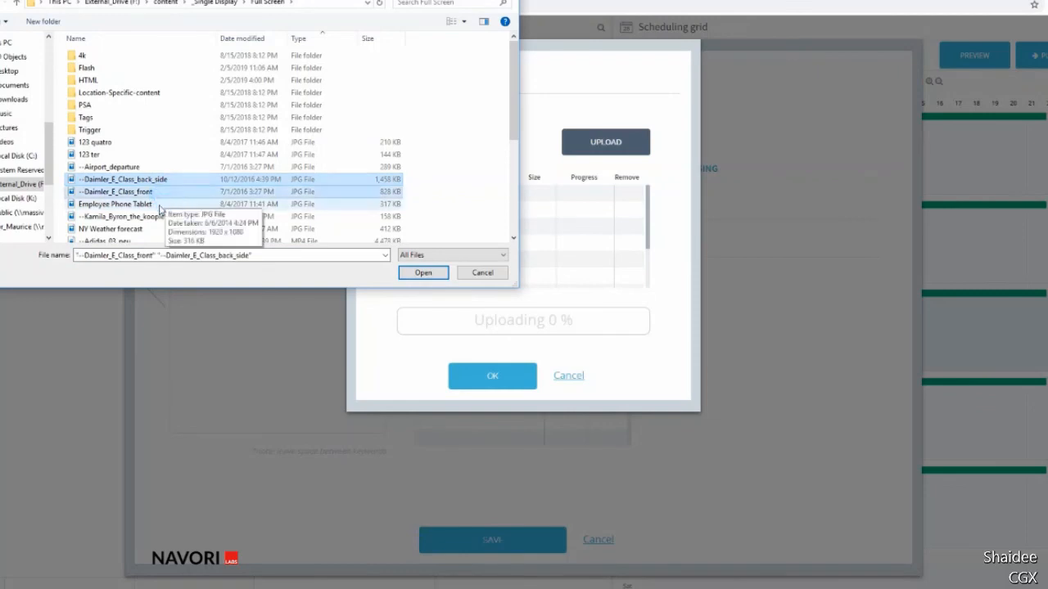
left_click(424, 273)
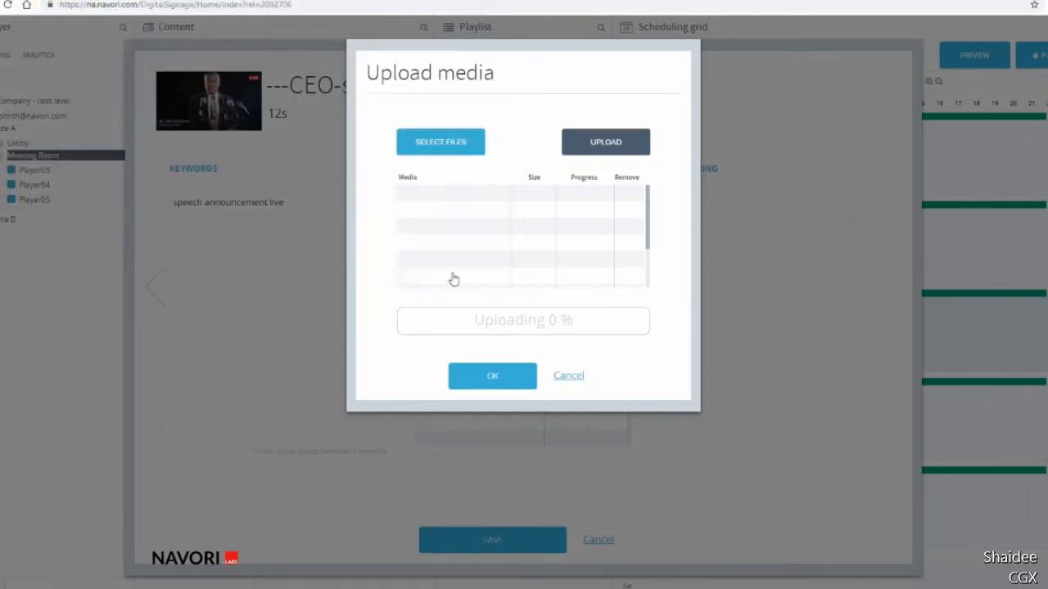
left_click(601, 141)
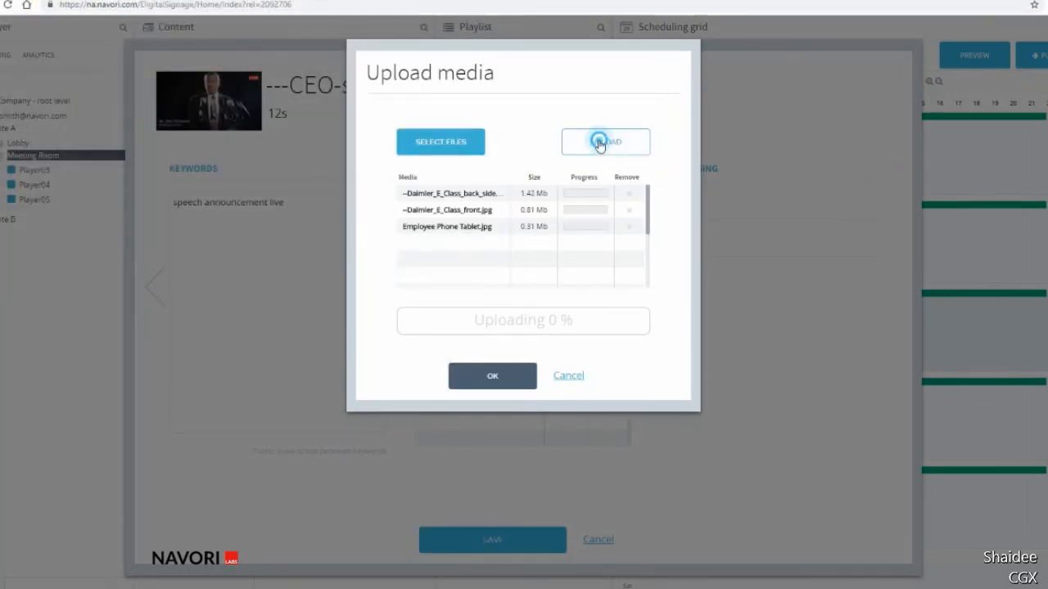
left_click(495, 378)
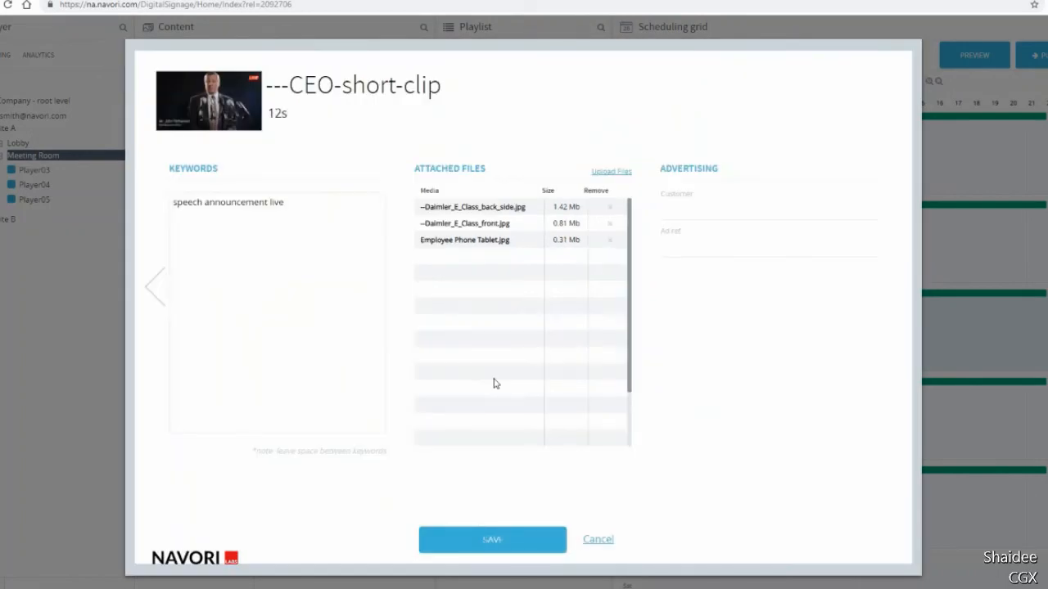
Set the clip's advertising customer to Coca Cola and its ad reference to Winter Campaign, and save the clip.
left_click(753, 206)
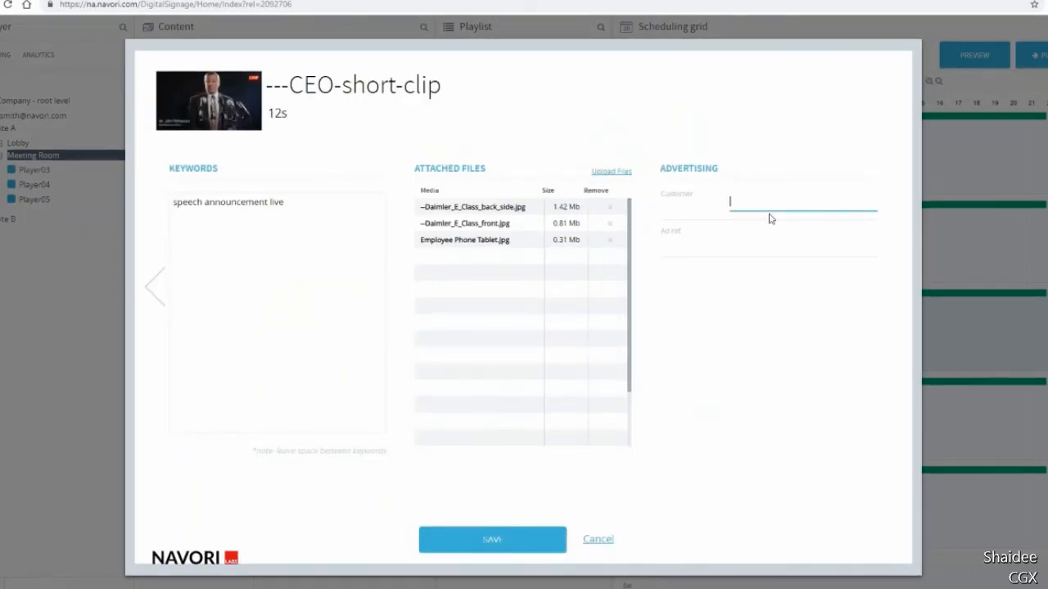
type("Coca Cola")
left_click(751, 238)
type("Win")
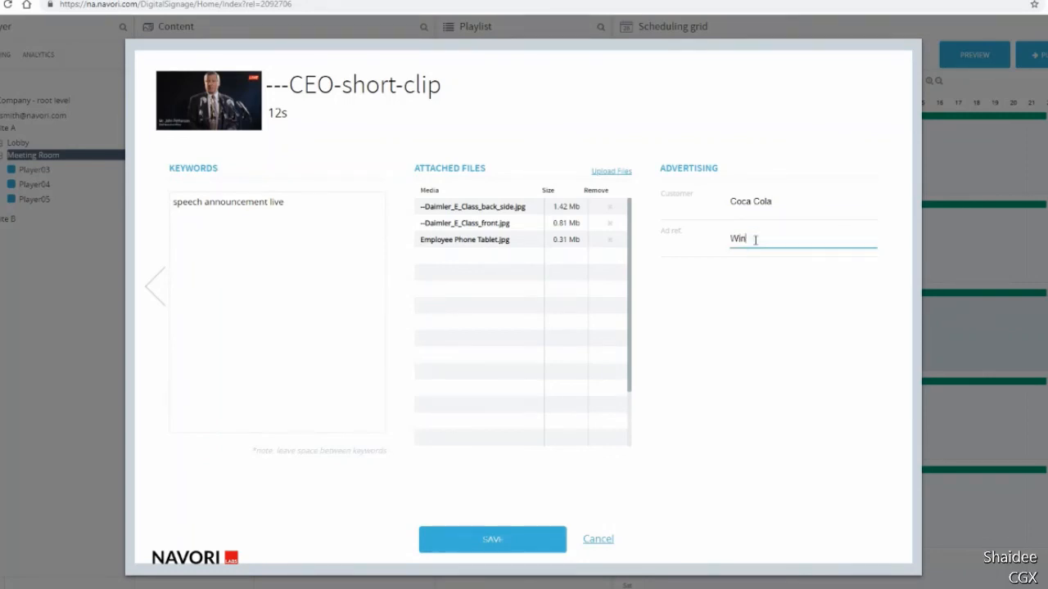
type("ter Campaign")
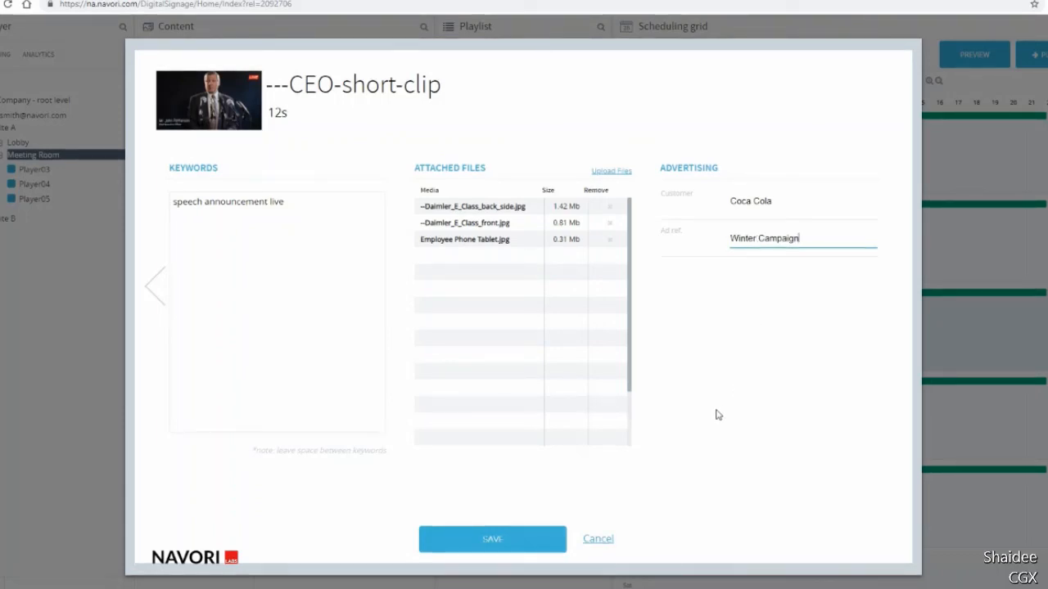
left_click(492, 537)
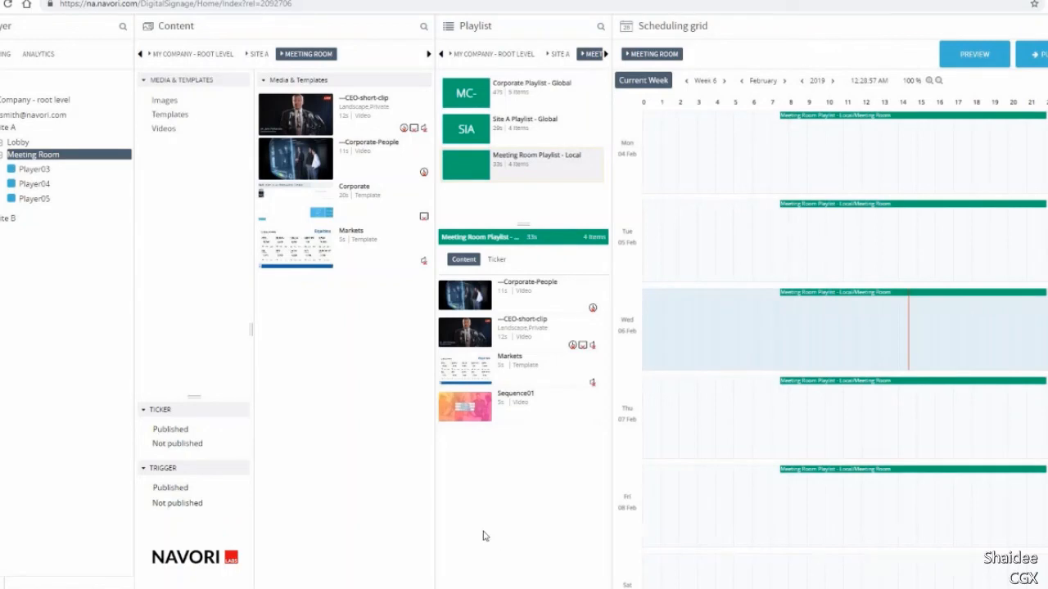
Add a URL content item to the Meeting Room media and name it "Navori Web Site".
right_click(273, 311)
mouse_move(282, 318)
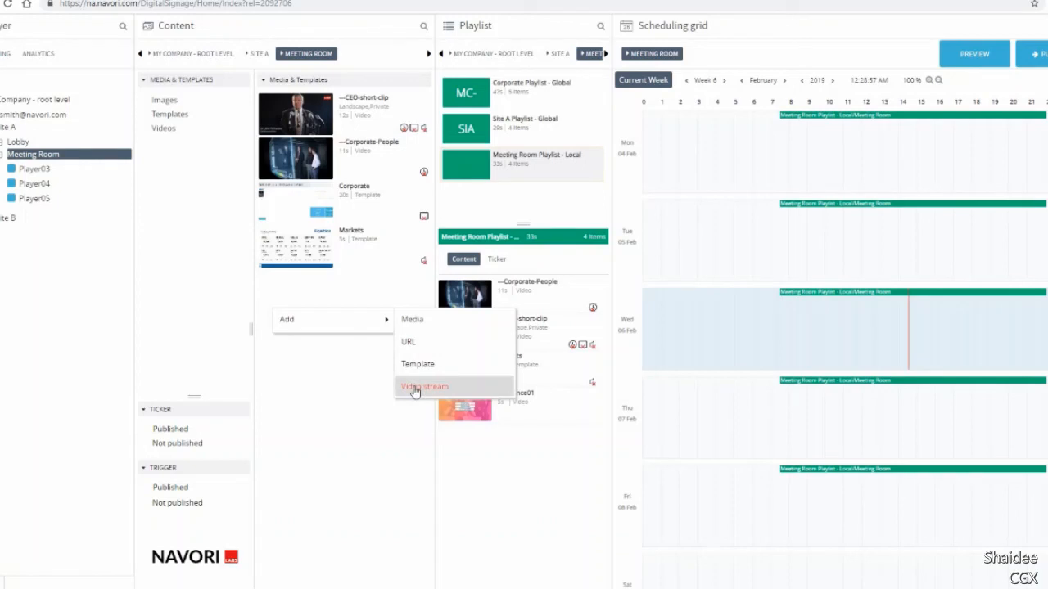
left_click(407, 344)
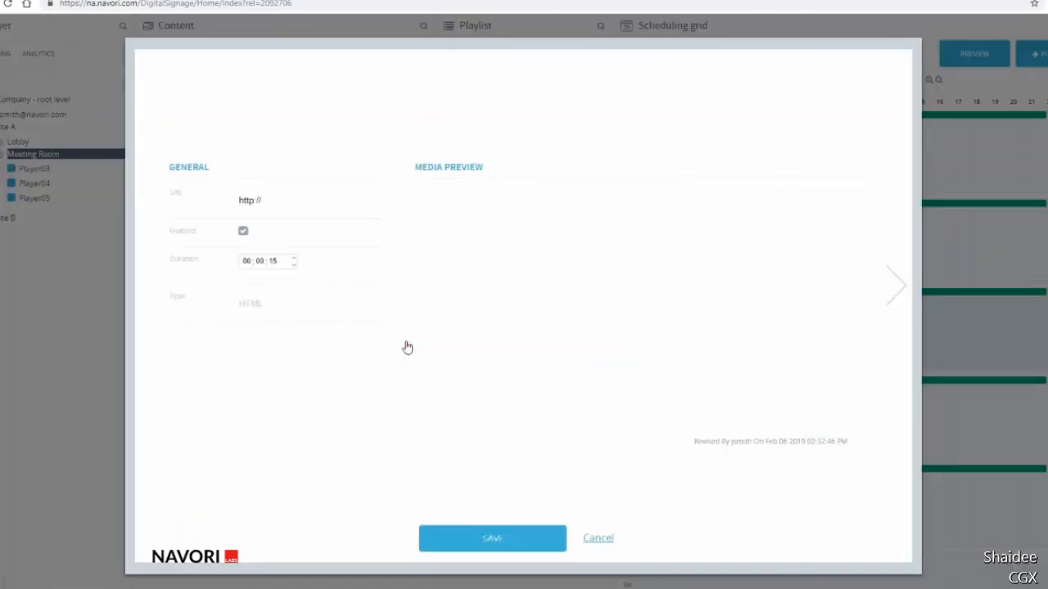
type("Navori ")
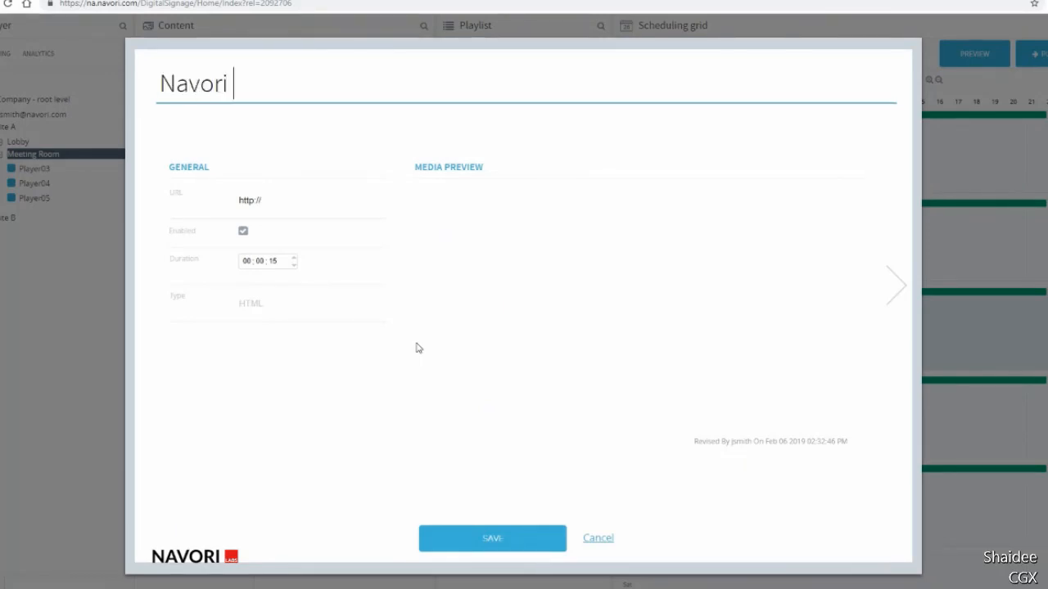
type("Web Site")
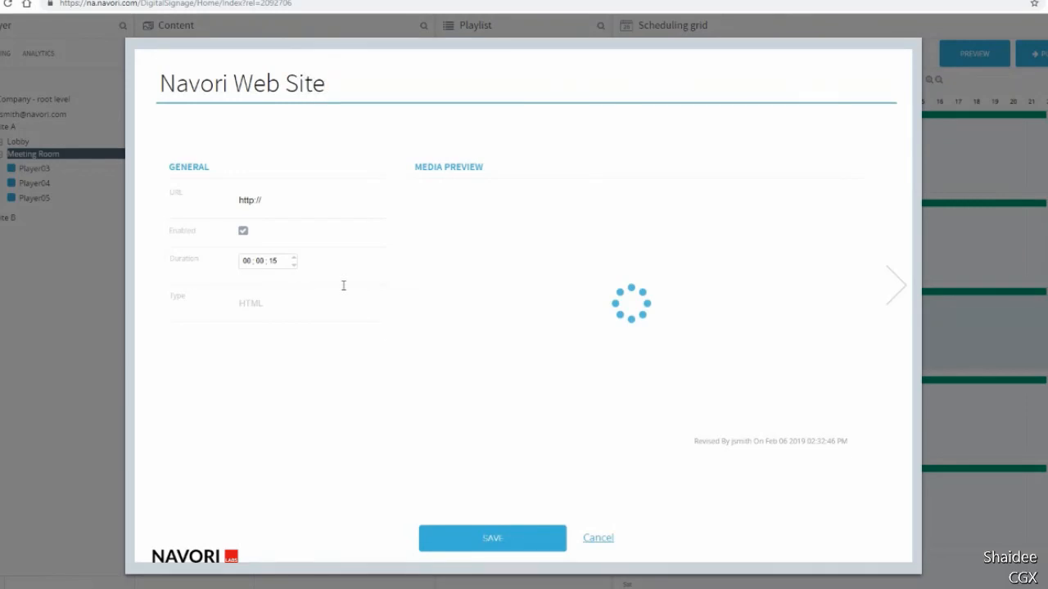
left_click(259, 200)
left_click(250, 200)
left_click(254, 201)
type("s")
left_click(264, 199)
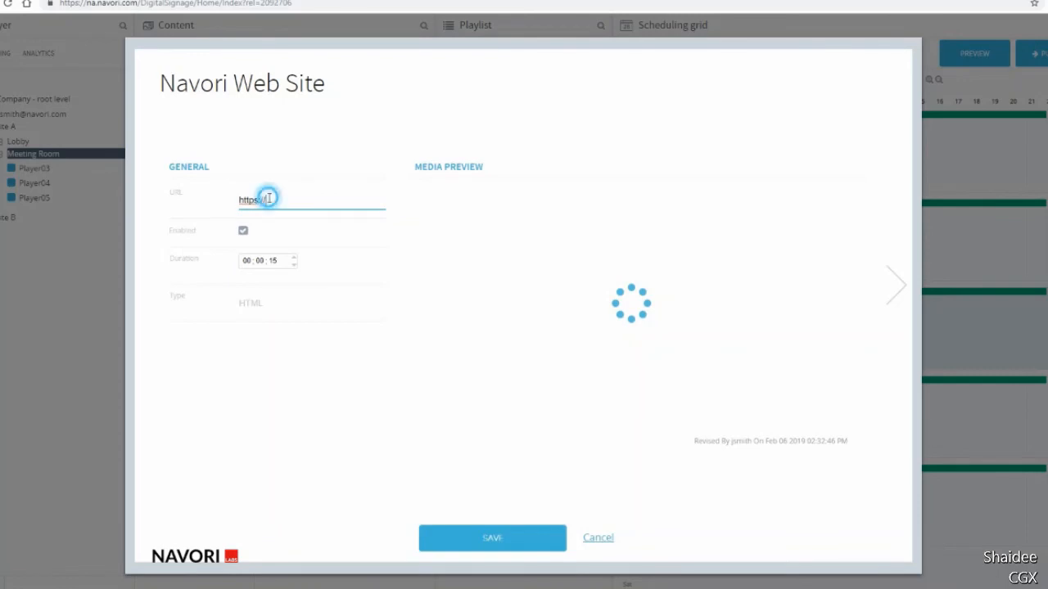
type("www")
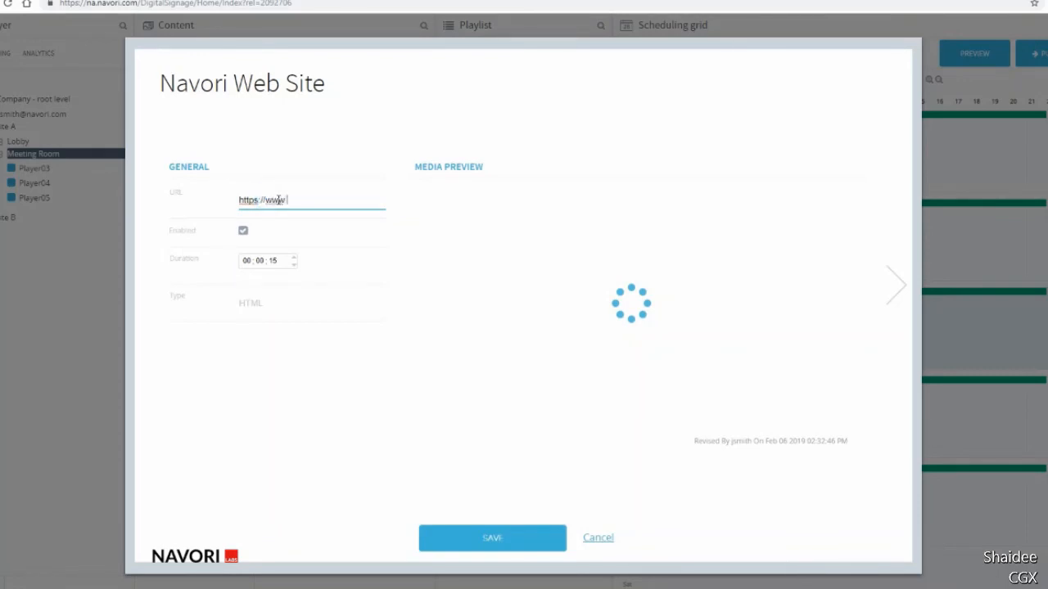
type(".navori.com")
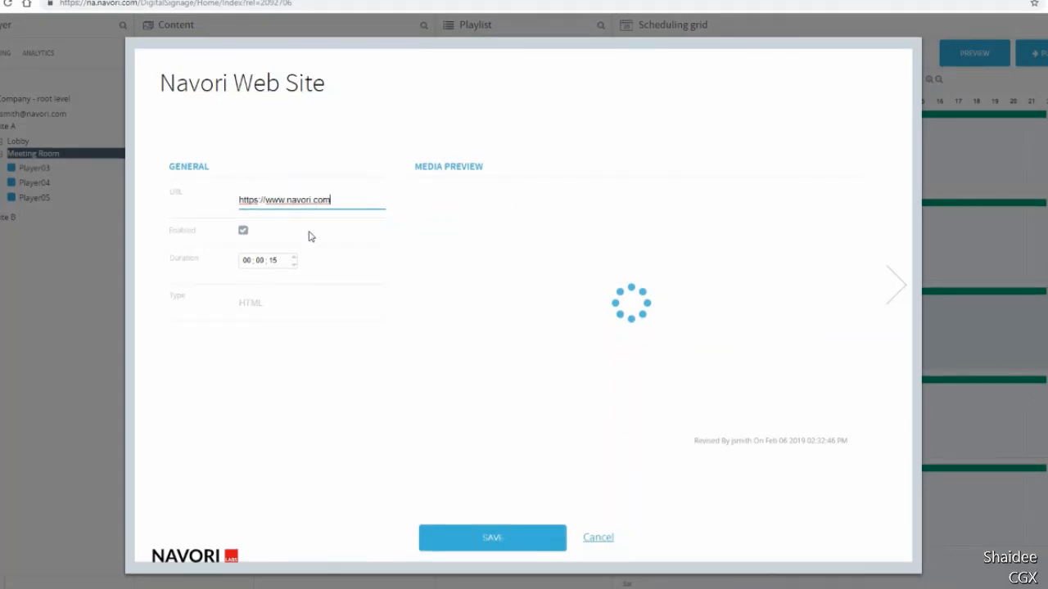
Set the web page's duration to 20 seconds and save the item.
left_click(273, 267)
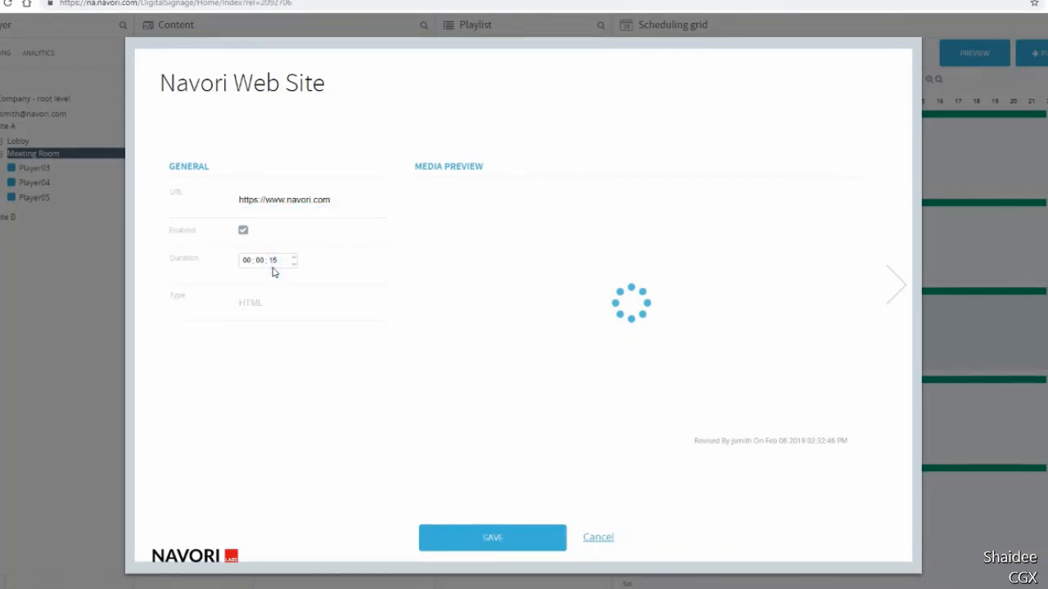
left_click(273, 260)
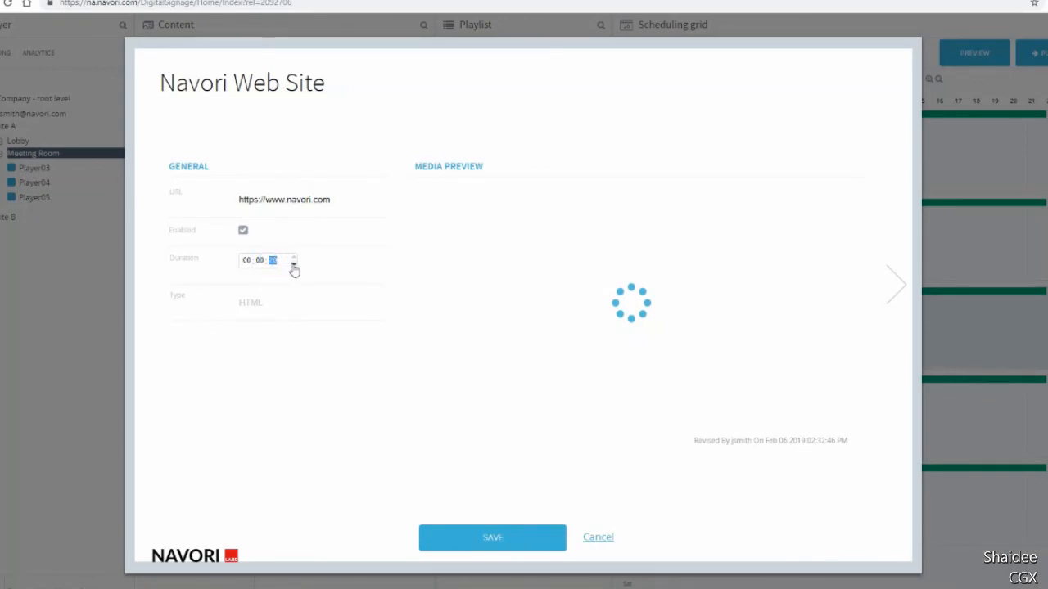
left_click(330, 298)
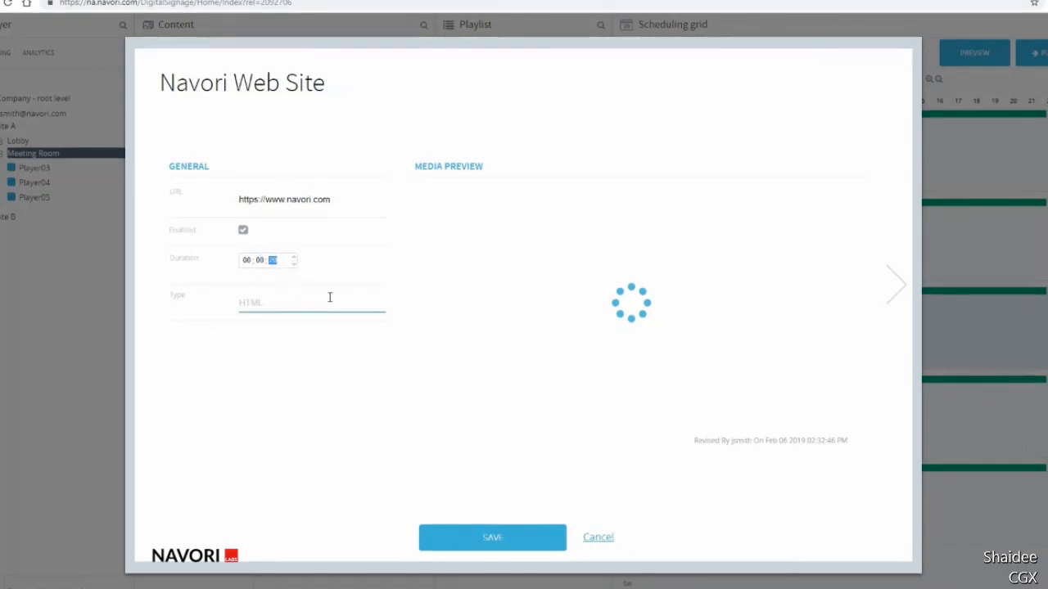
left_click(506, 535)
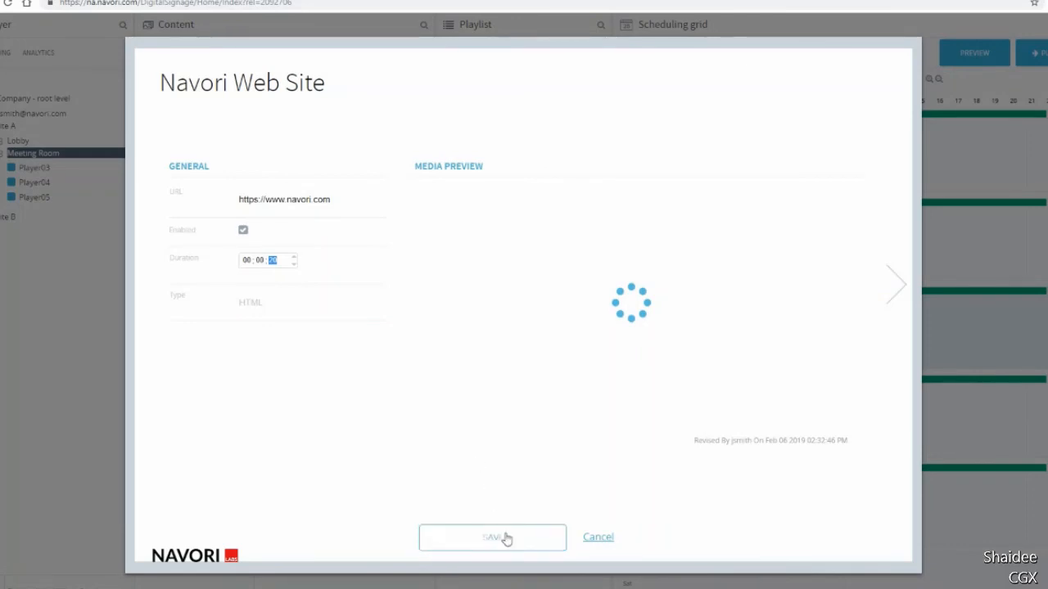